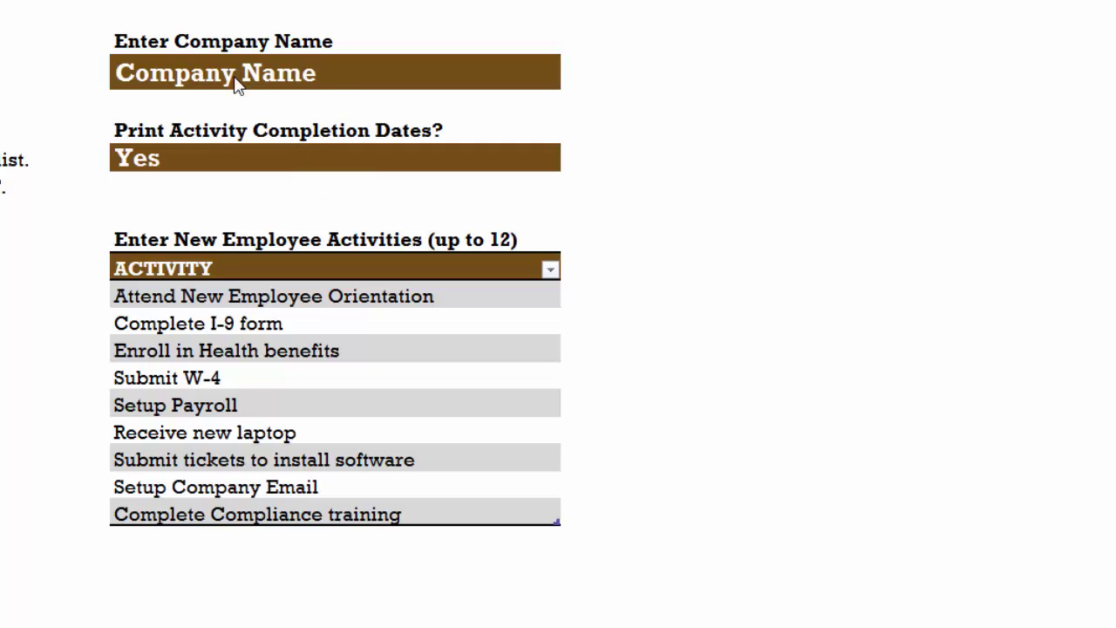
# Step: Check the available choices for printing activity completion dates in the settings
pyautogui.click(177, 153)
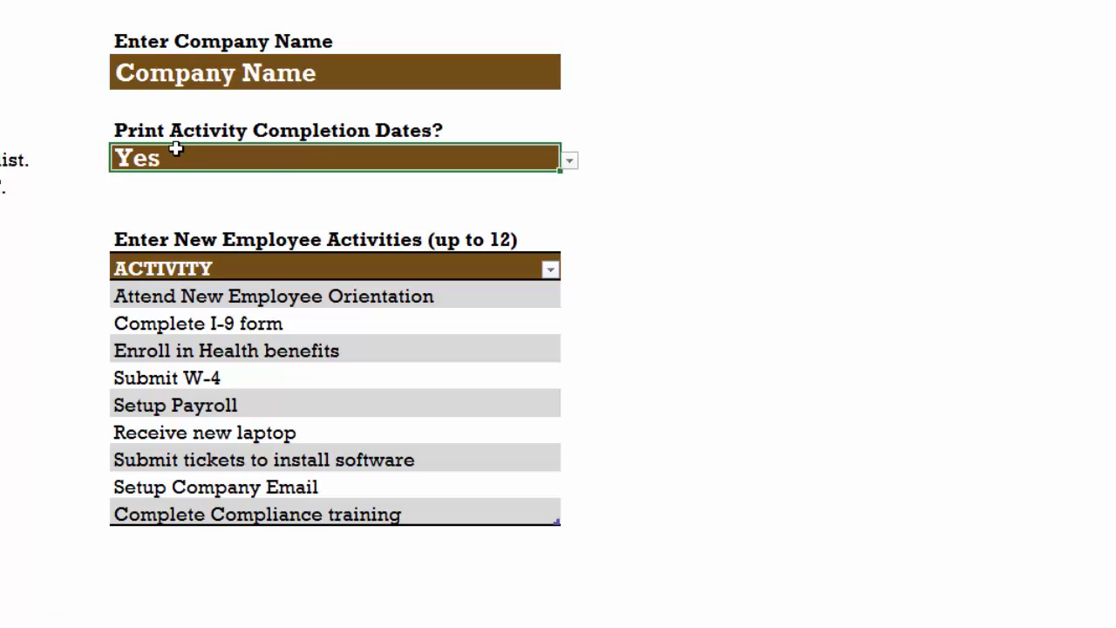
pyautogui.click(570, 161)
pyautogui.click(574, 164)
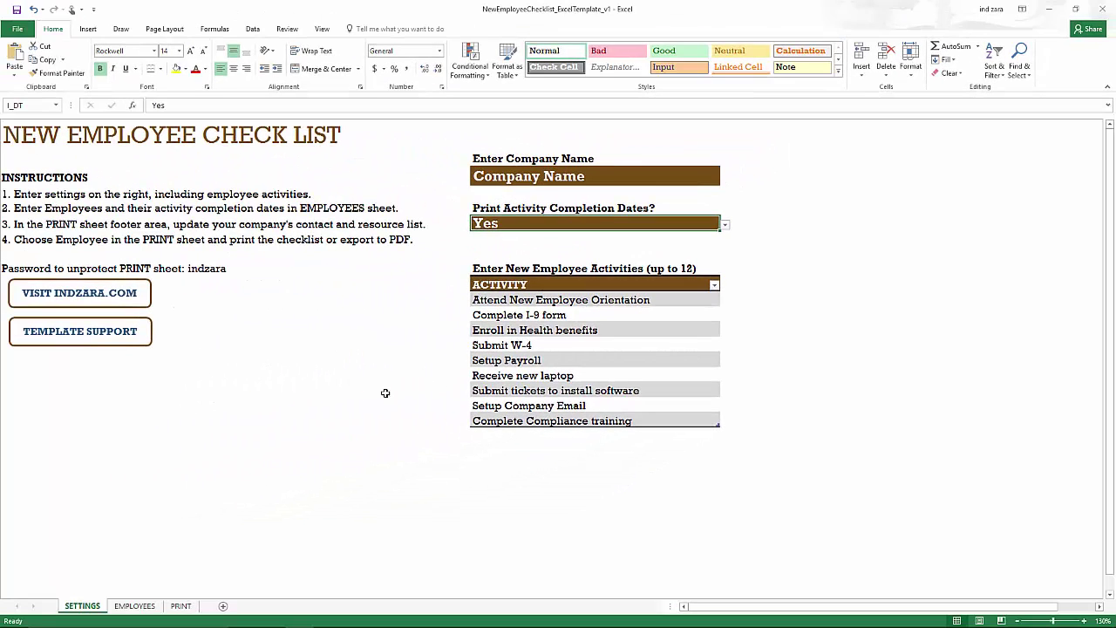
# Step: Open the EMPLOYEES sheet and review the employee details from name to office for the three sample employees
pyautogui.click(148, 609)
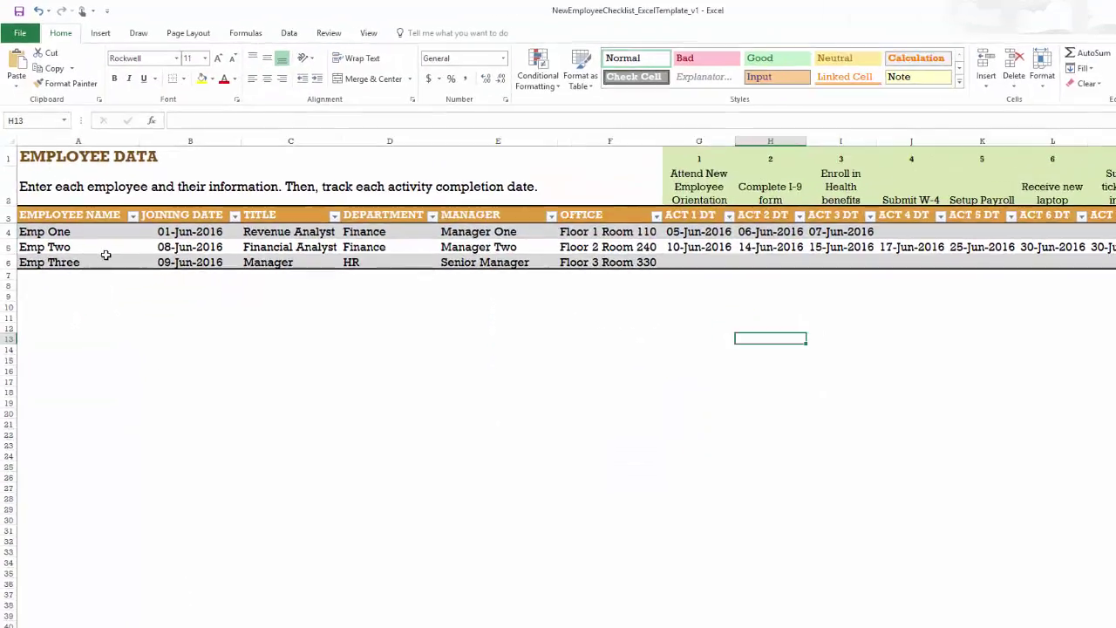
pyautogui.moveTo(100, 232); pyautogui.dragTo(572, 262)
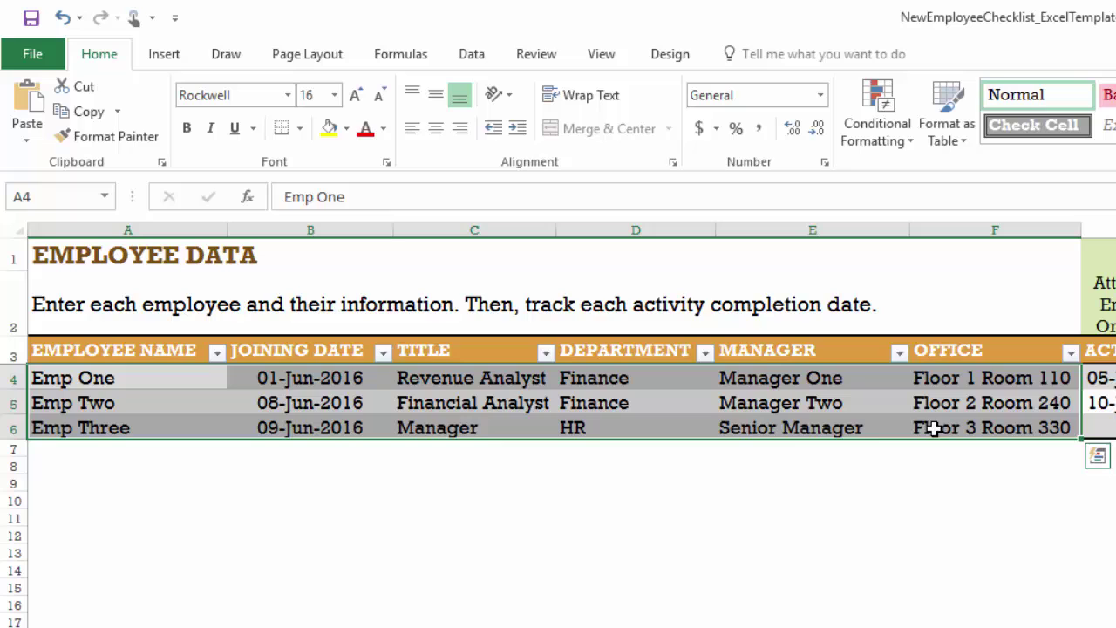
pyautogui.click(337, 488)
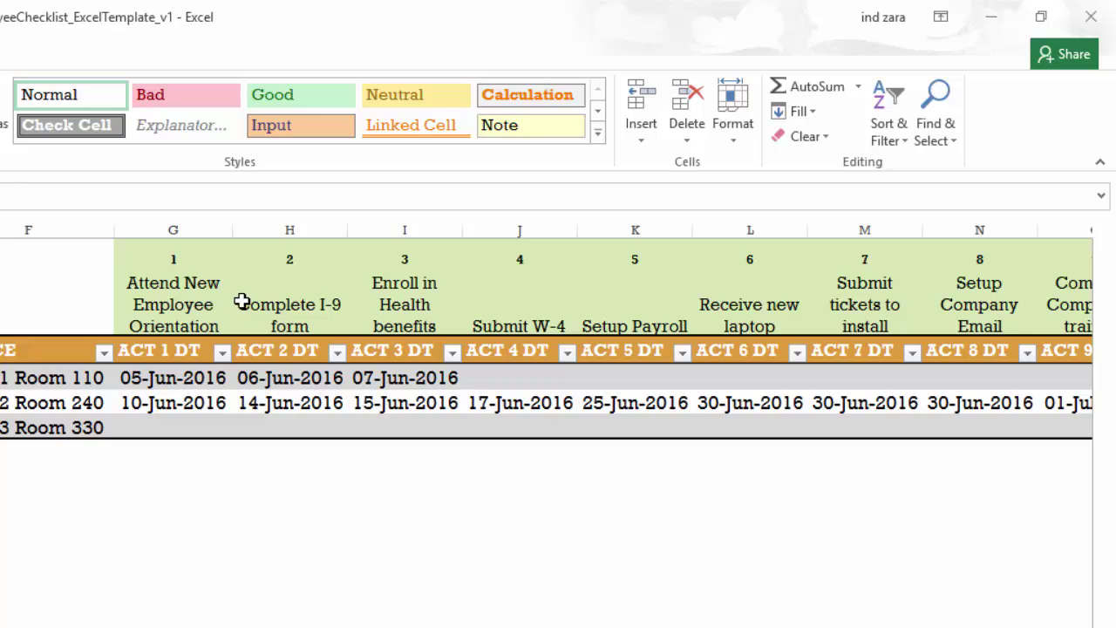
# Step: Examine the activity headings and completion date columns of the employee table, from activity 1 through activity 12
pyautogui.click(187, 288)
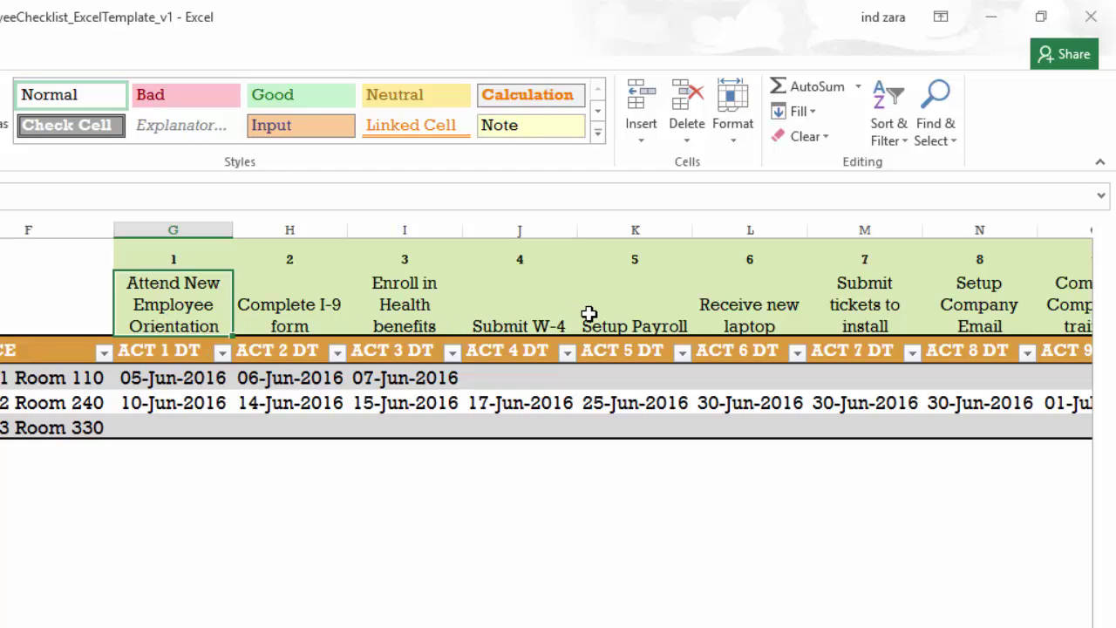
pyautogui.click(193, 376)
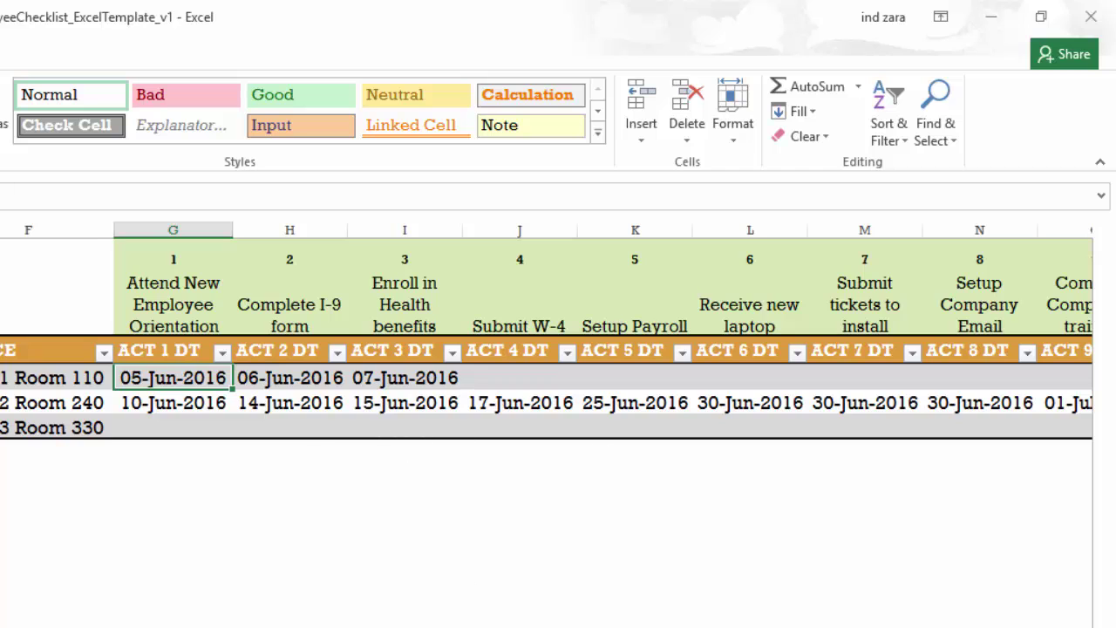
pyautogui.hscroll(4, 558, 348)
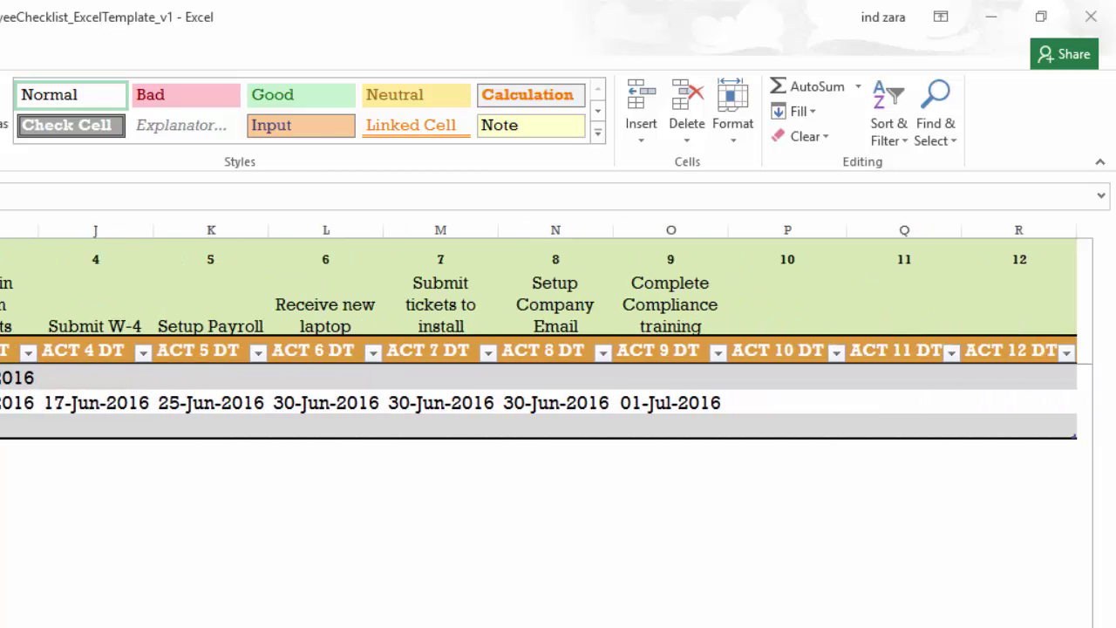
pyautogui.hscroll(-1, 558, 349)
pyautogui.hscroll(1, 558, 349)
pyautogui.hscroll(-1, 558, 349)
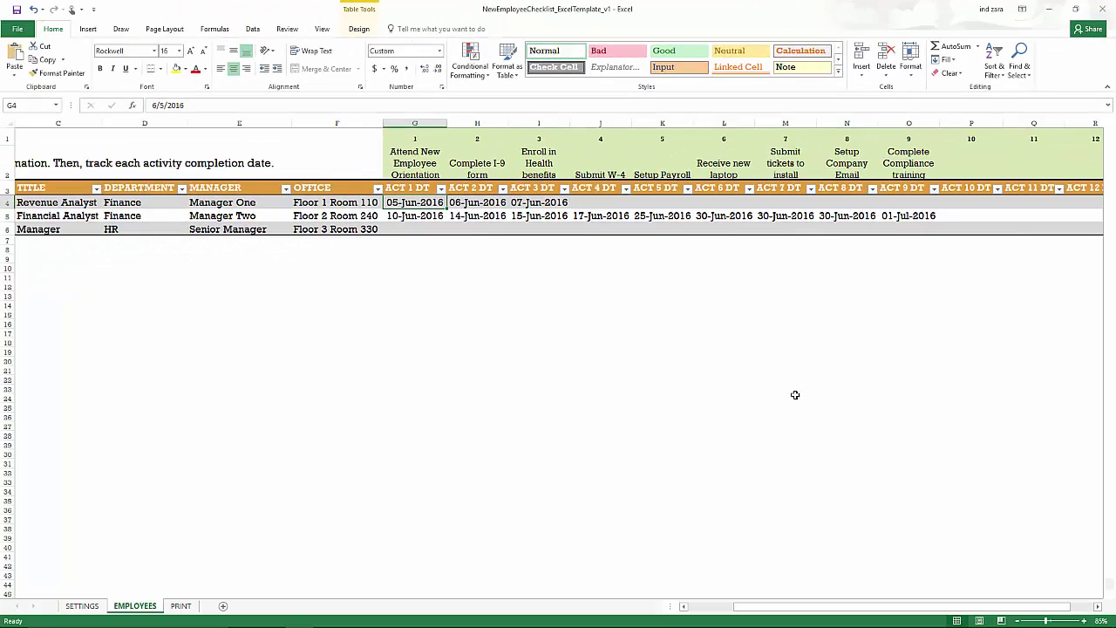
pyautogui.click(710, 606)
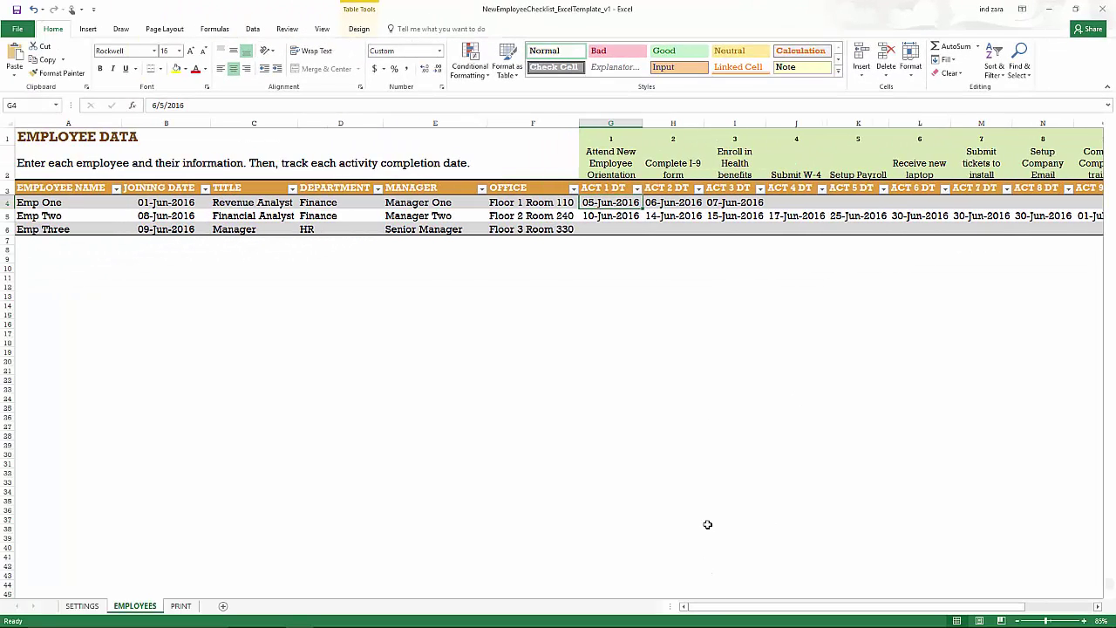
# Step: Open the PRINT sheet and examine the new employee checklist from its header to the support footer
pyautogui.click(181, 606)
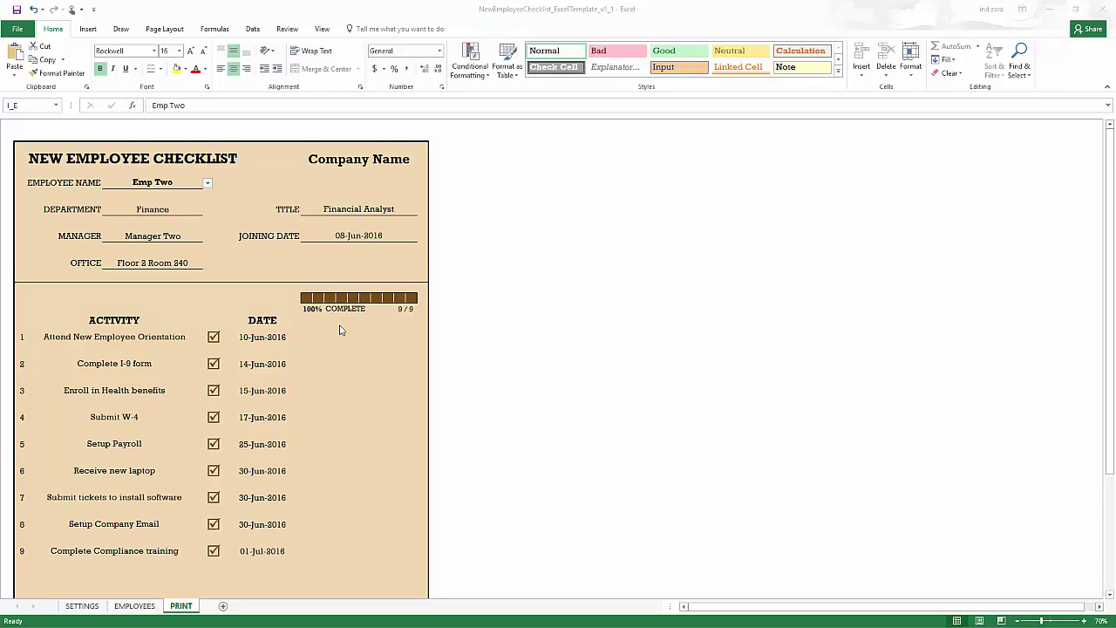
pyautogui.scroll(-4, 341, 326)
pyautogui.scroll(1, 341, 330)
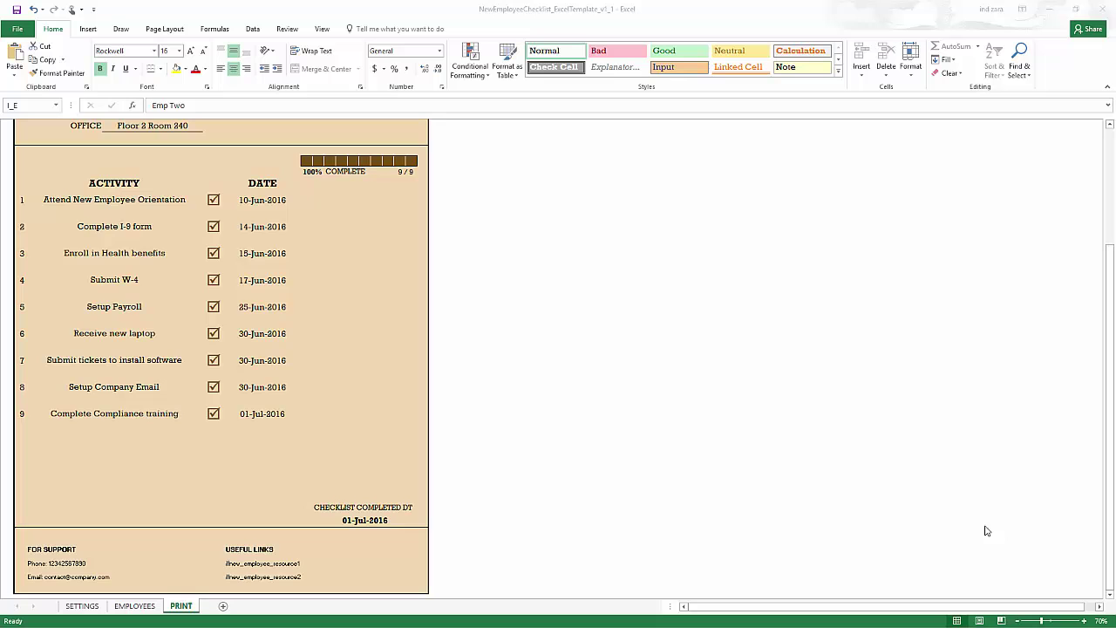
pyautogui.scroll(1, 767, 395)
pyautogui.scroll(1, 767, 394)
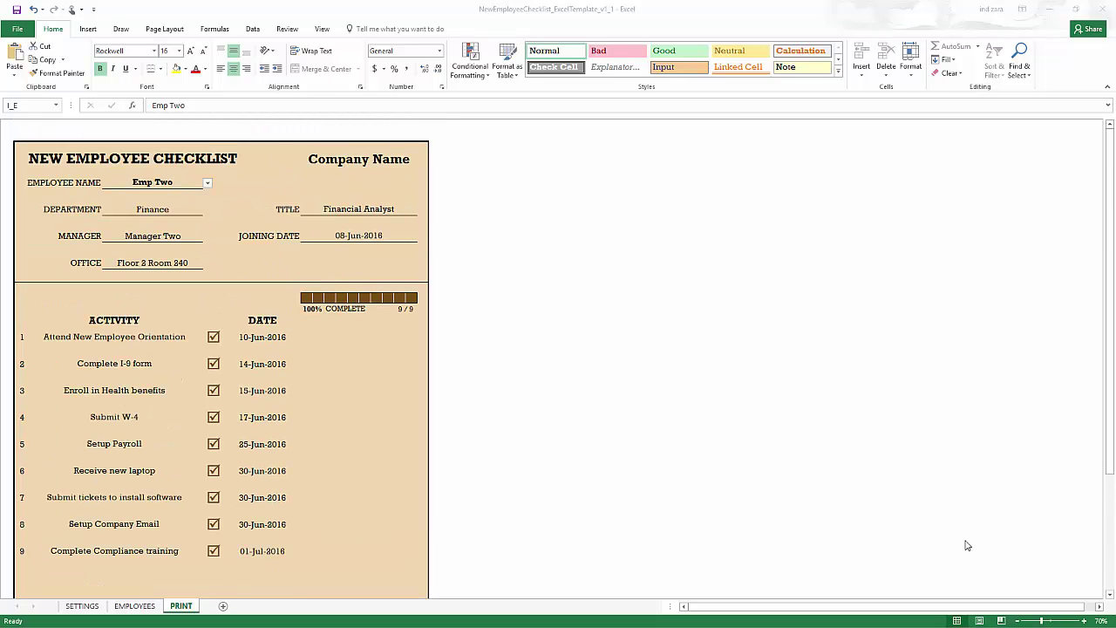
pyautogui.click(1083, 621)
pyautogui.click(1083, 621)
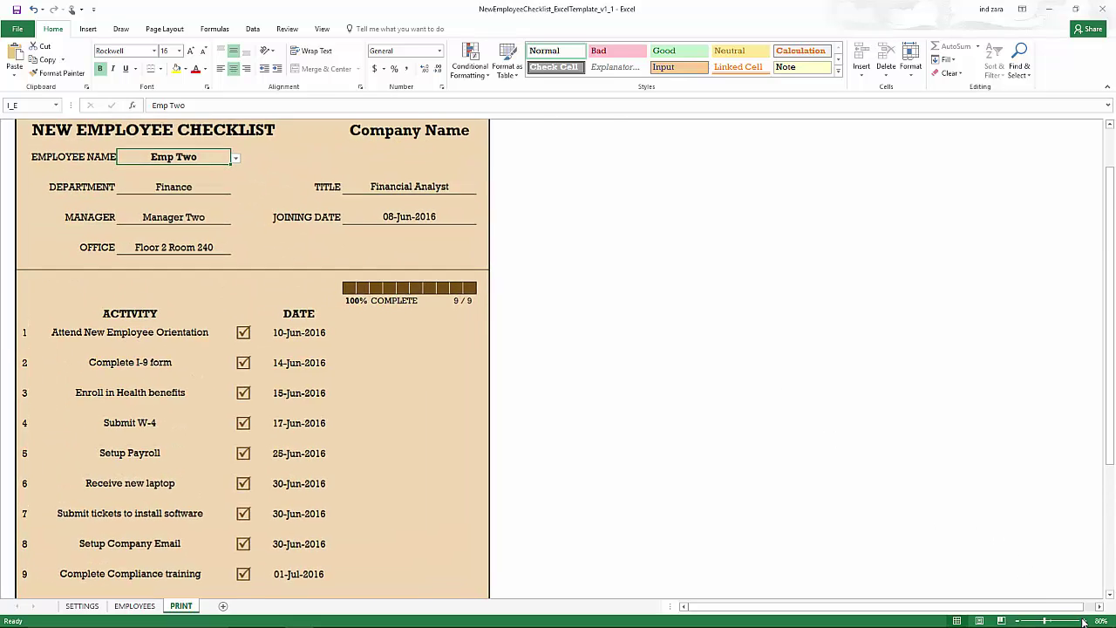
pyautogui.click(1084, 621)
pyautogui.click(1084, 621)
pyautogui.scroll(1, 560, 440)
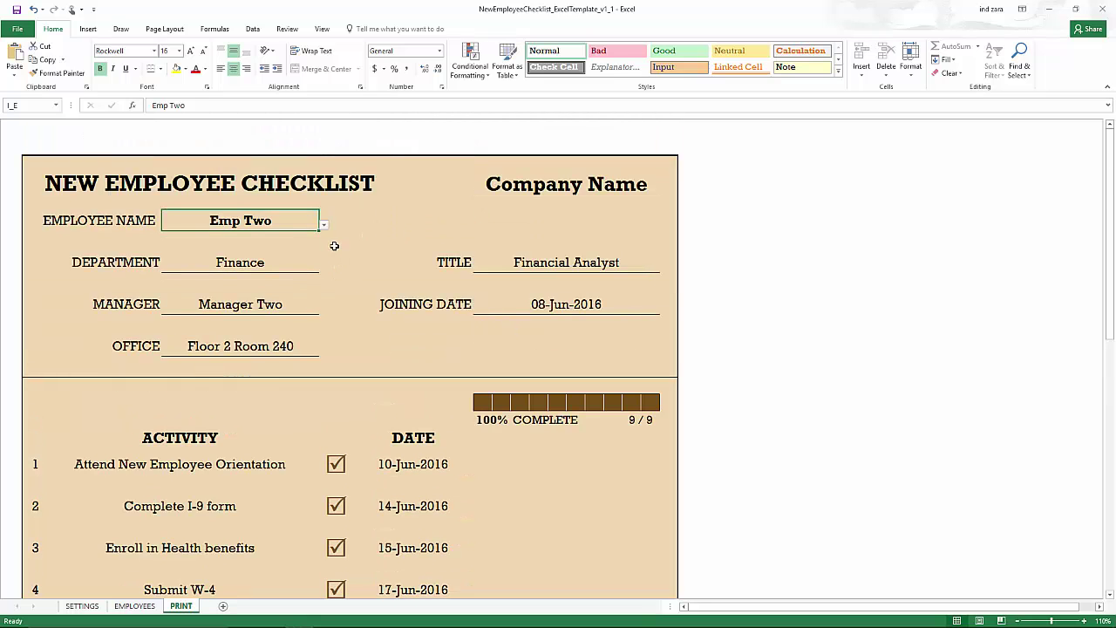
# Step: Switch the checklist's employee to Emp One and back to Emp Two to compare their checklists
pyautogui.click(325, 226)
pyautogui.click(327, 237)
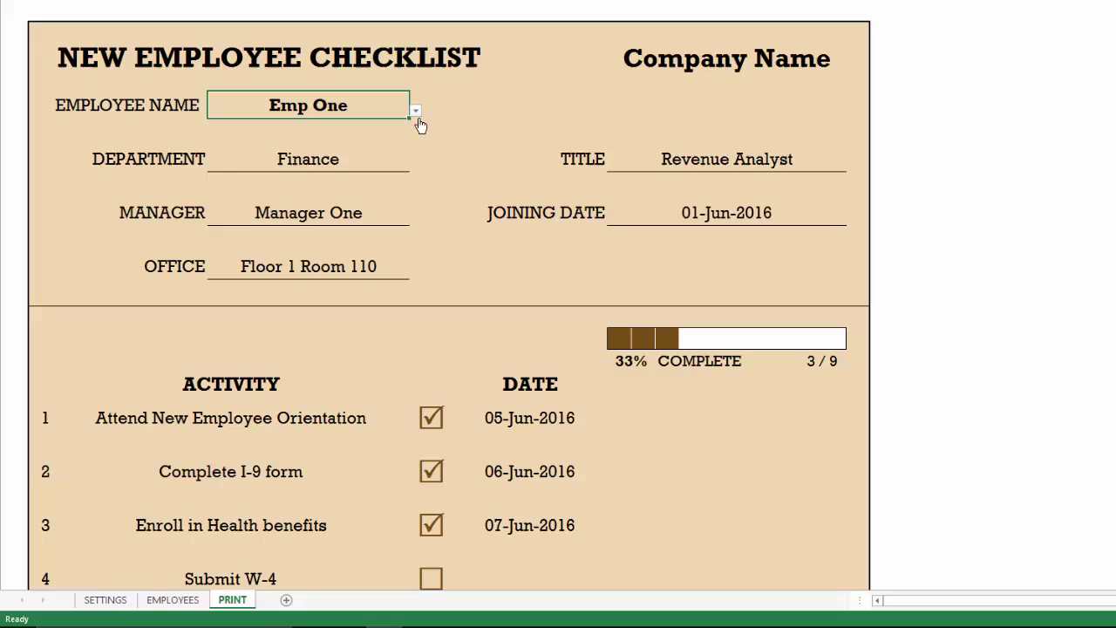
pyautogui.click(416, 112)
pyautogui.click(367, 131)
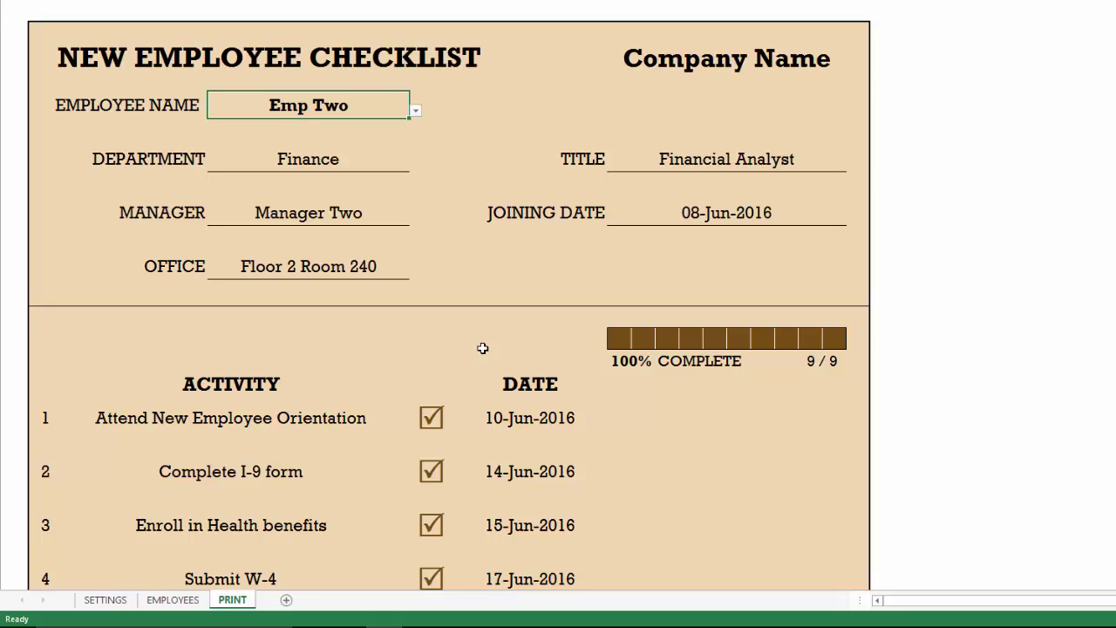
# Step: Change the checklist's DEPARTMENT label to TITLE and the original TITLE label across from it to DEPARTMENT
pyautogui.click(180, 152)
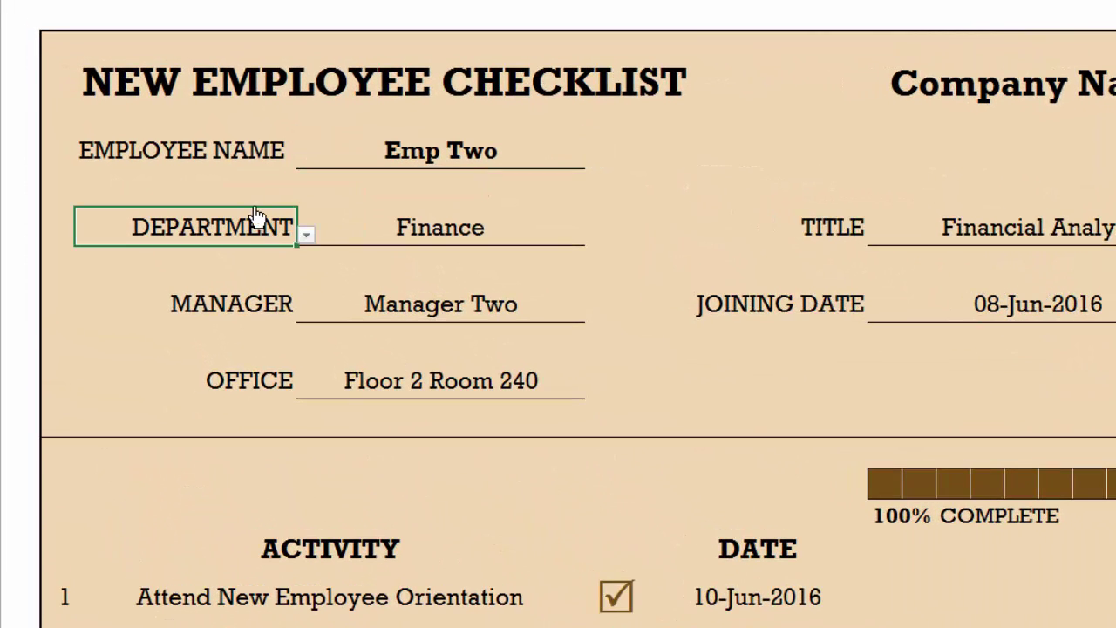
pyautogui.click(306, 234)
pyautogui.scroll(1, 306, 287)
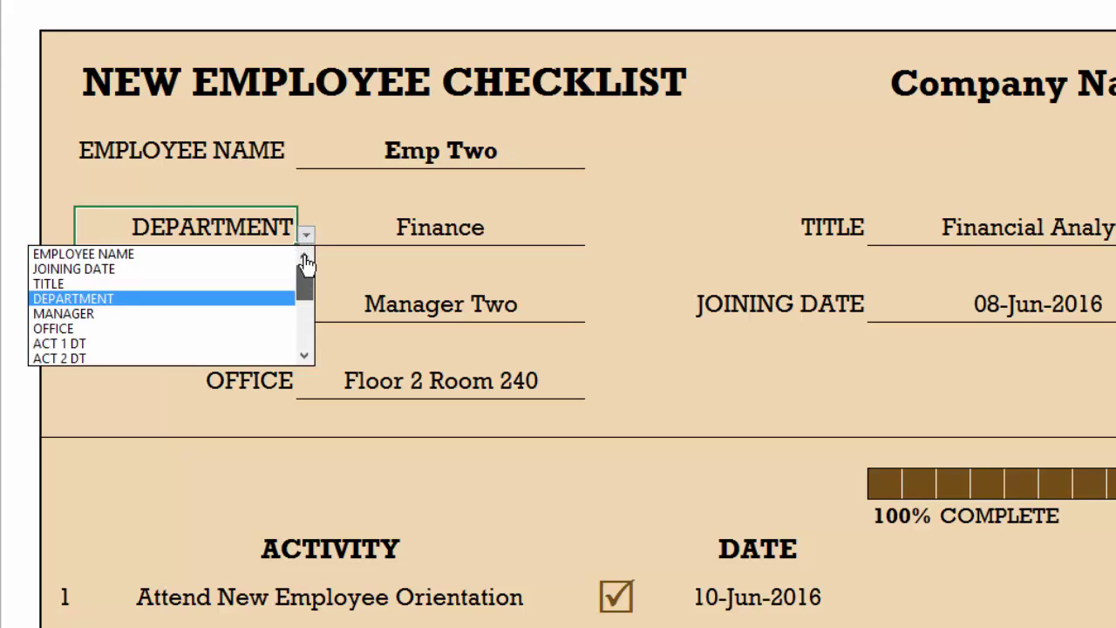
pyautogui.click(252, 284)
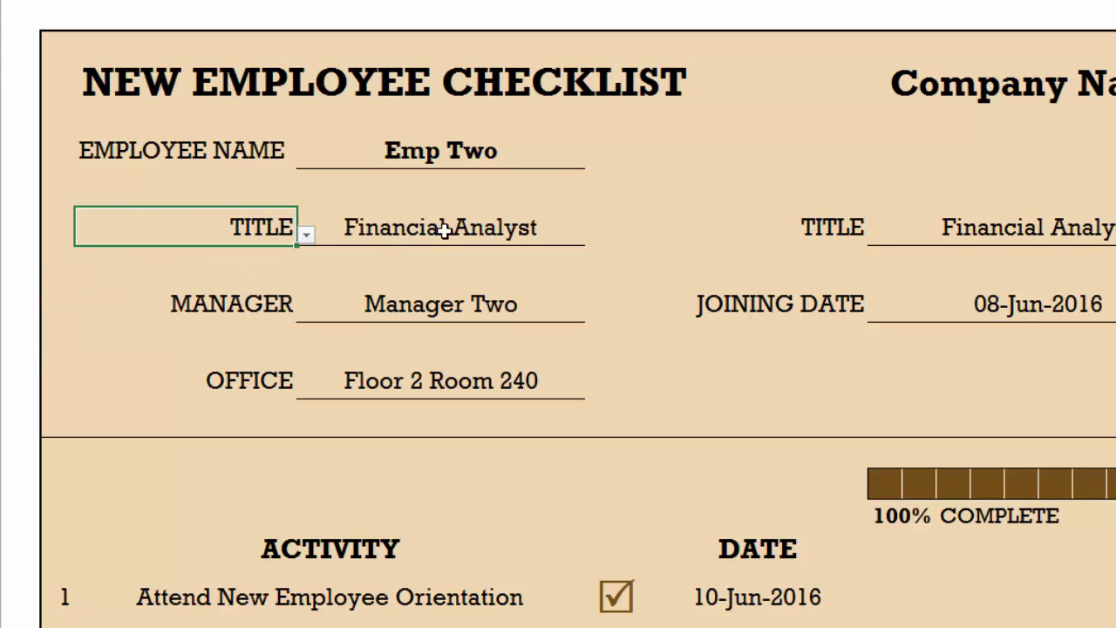
pyautogui.click(844, 228)
pyautogui.click(878, 234)
pyautogui.click(817, 266)
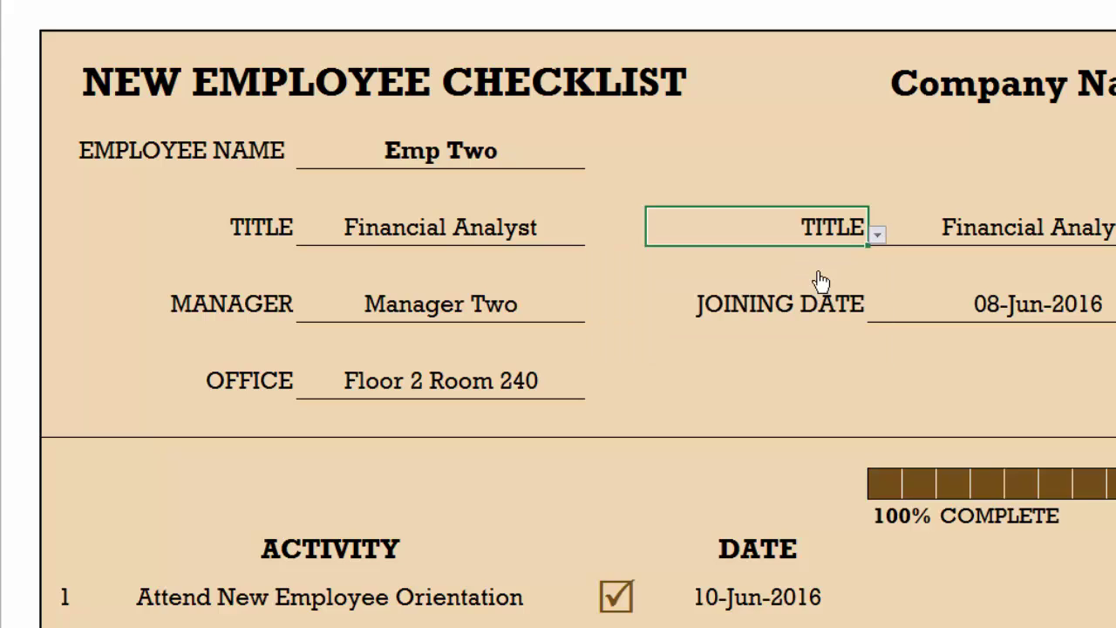
# Step: Look through the fields that can replace the MANAGER label on the checklist
pyautogui.click(288, 307)
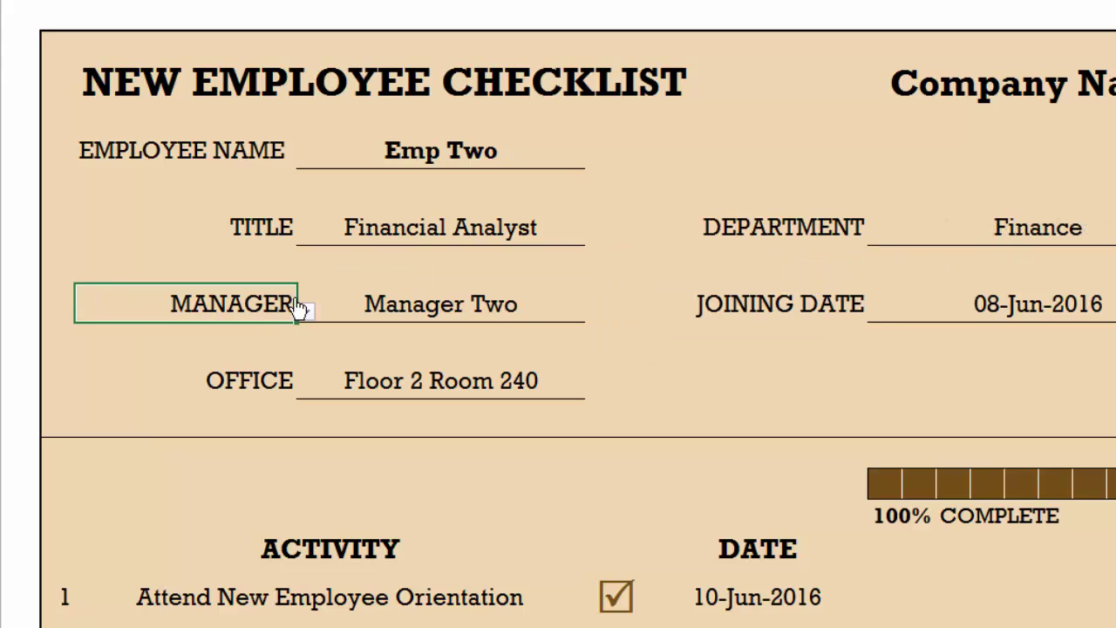
pyautogui.scroll(4, 306, 367)
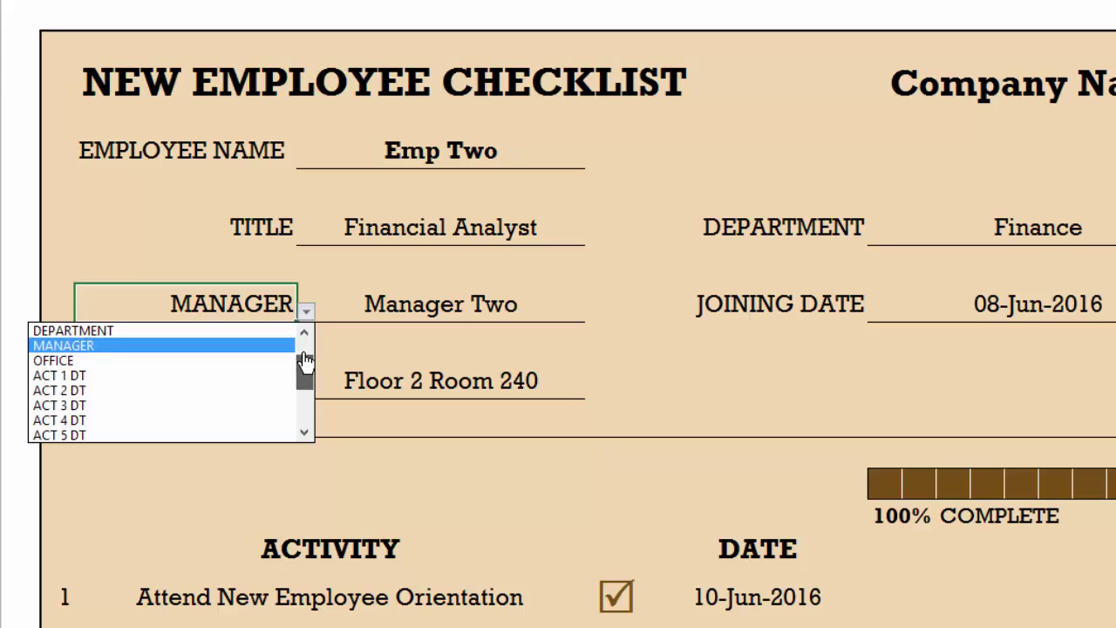
pyautogui.click(305, 311)
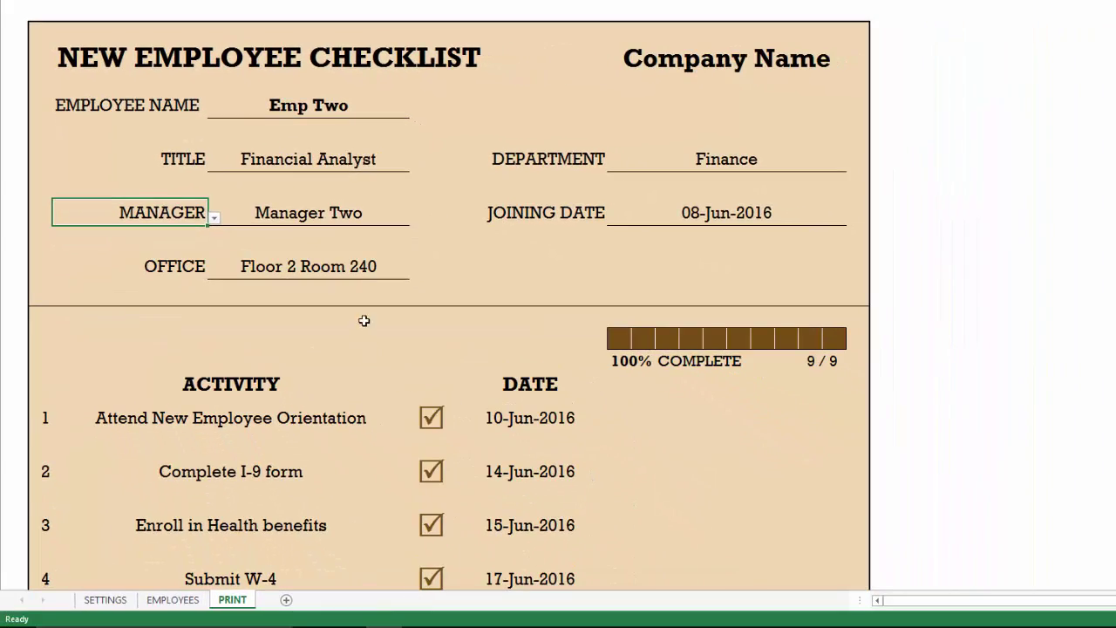
# Step: Inspect the formula behind the title value and review the activity list with its checkboxes and dates
pyautogui.click(335, 166)
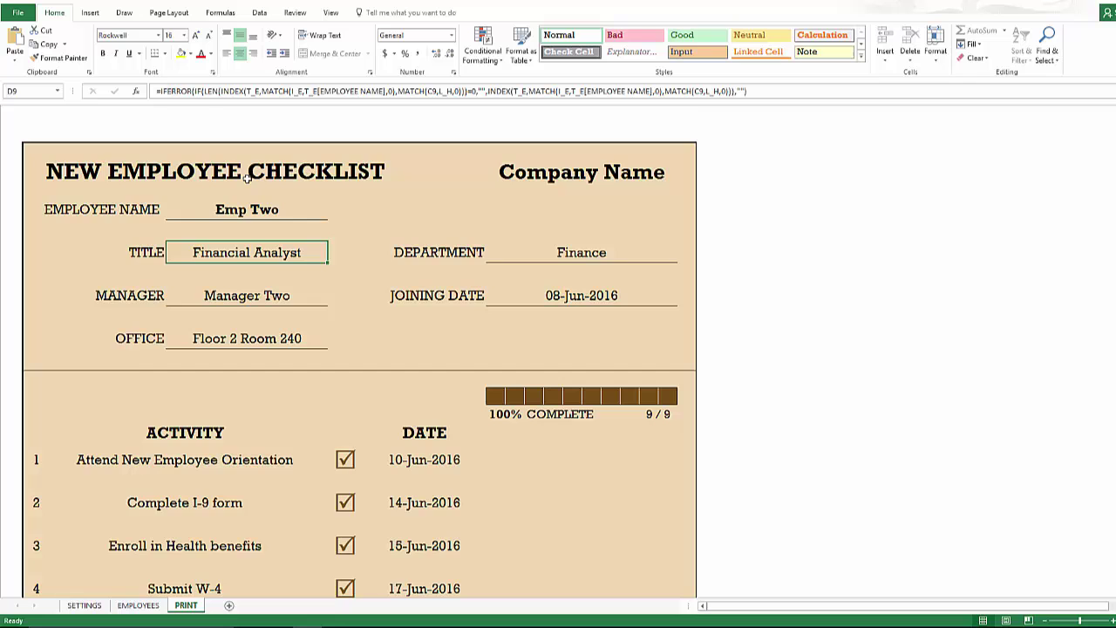
pyautogui.click(211, 193)
pyautogui.scroll(-2, 312, 297)
pyautogui.scroll(-3, 312, 298)
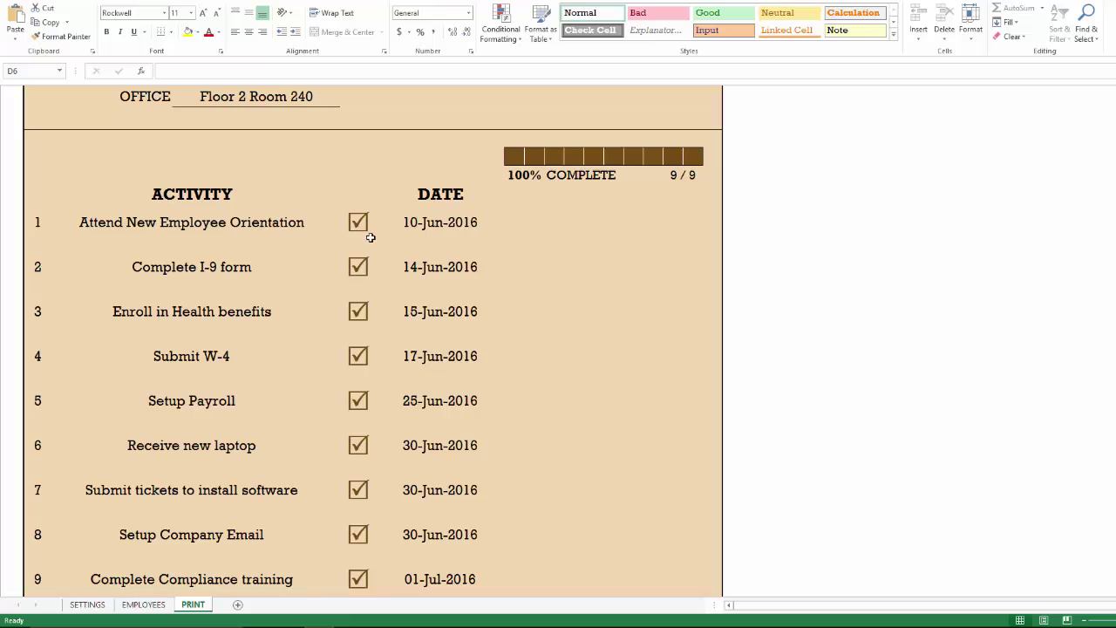
pyautogui.scroll(2, 381, 235)
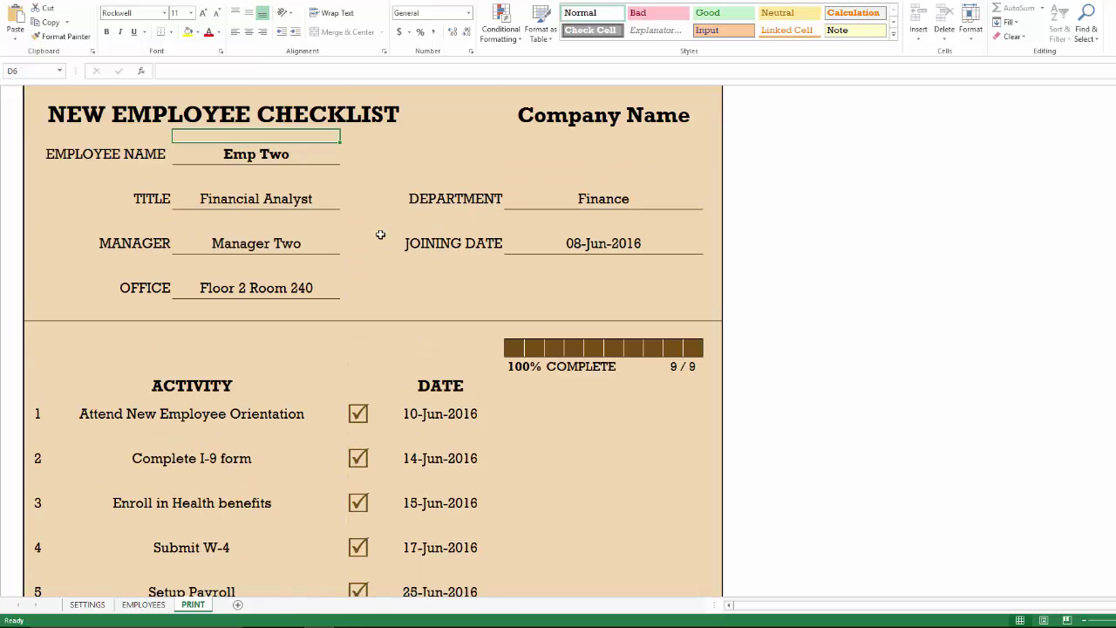
# Step: Show the checklist for Emp One and review its completed activities, dates and progress bar
pyautogui.click(325, 157)
pyautogui.click(346, 159)
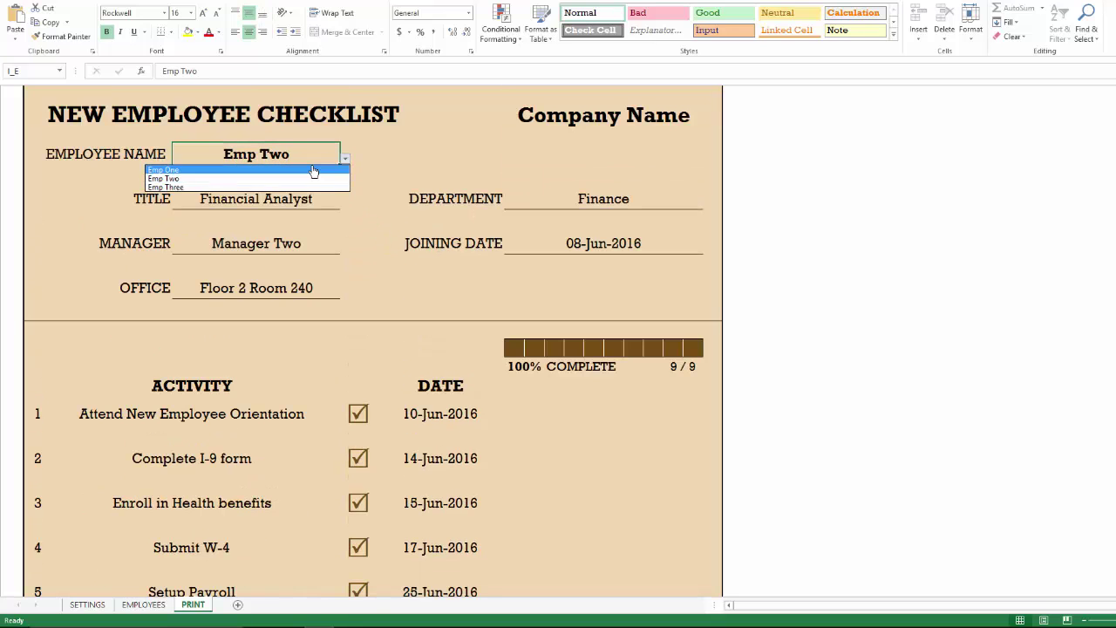
pyautogui.click(315, 169)
pyautogui.scroll(-3, 420, 333)
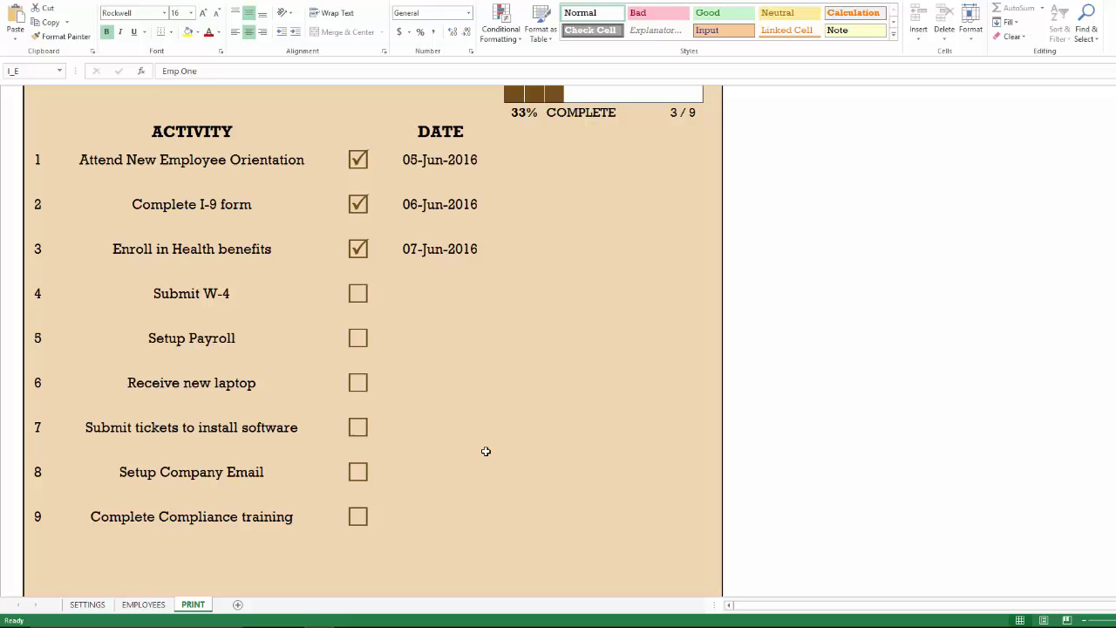
pyautogui.scroll(1, 486, 451)
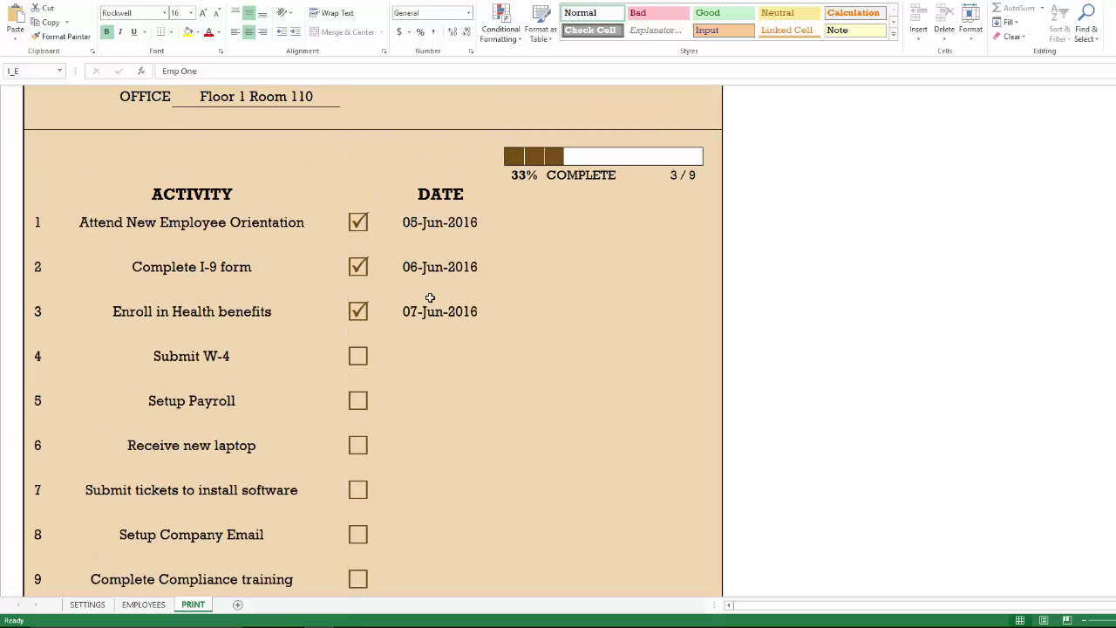
pyautogui.scroll(1, 588, 257)
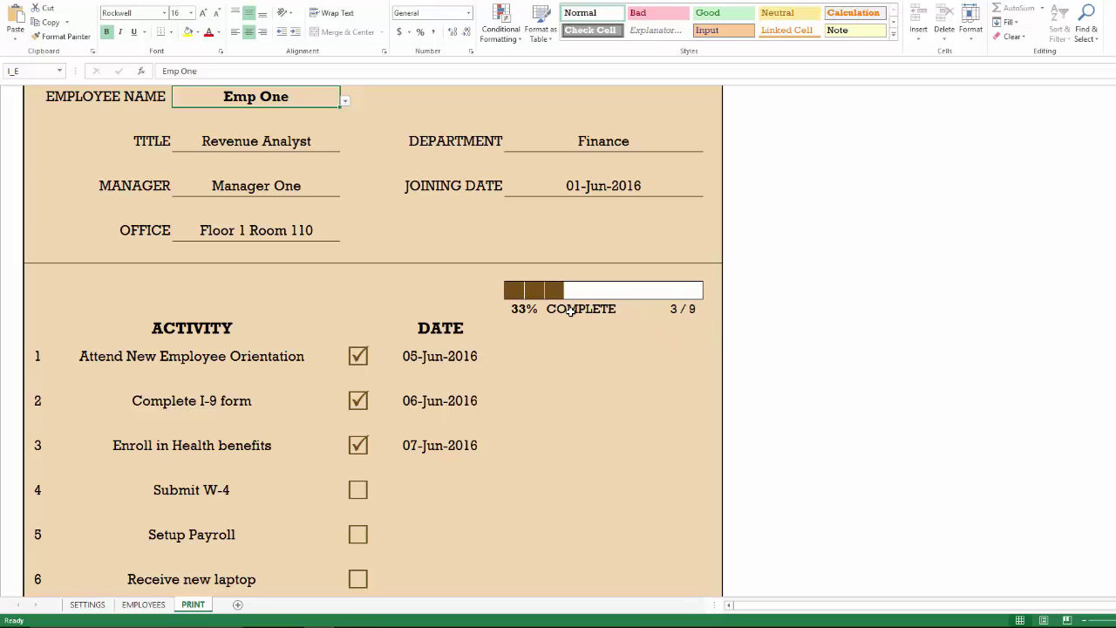
# Step: Set the checklist's employee to Emp Two and review the checklist completion date and the support footer
pyautogui.scroll(1, 568, 312)
pyautogui.click(345, 159)
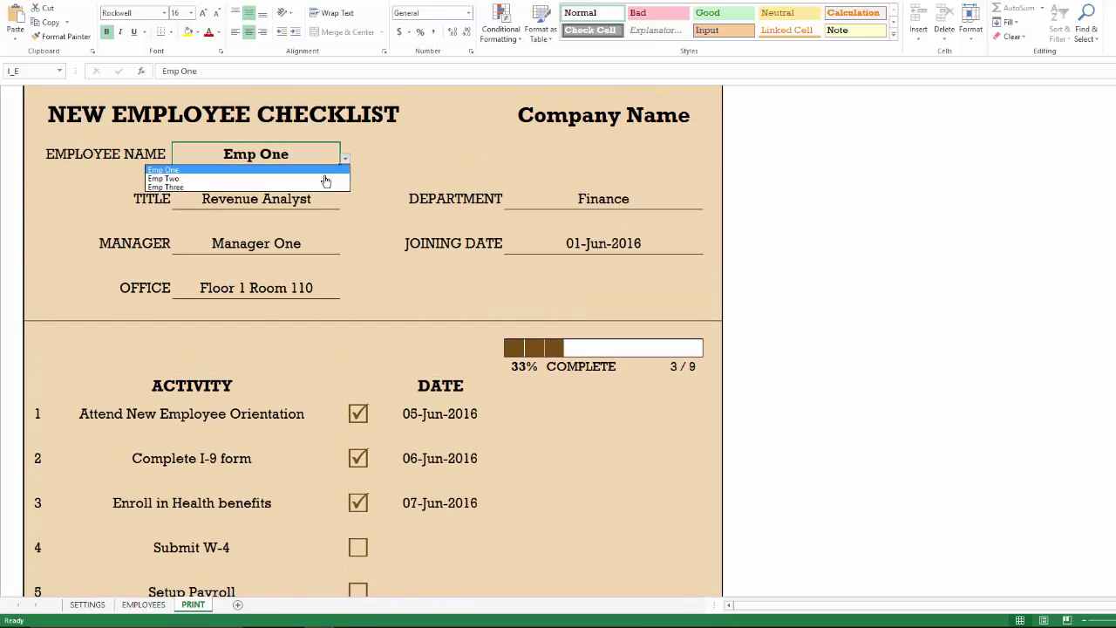
pyautogui.click(324, 179)
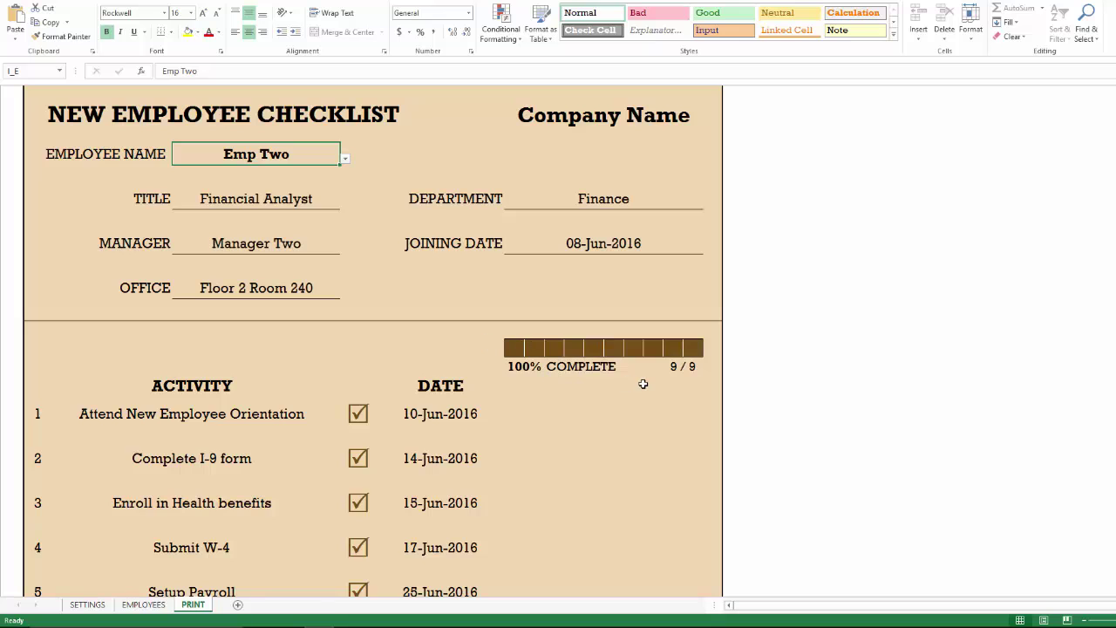
pyautogui.scroll(-5, 643, 384)
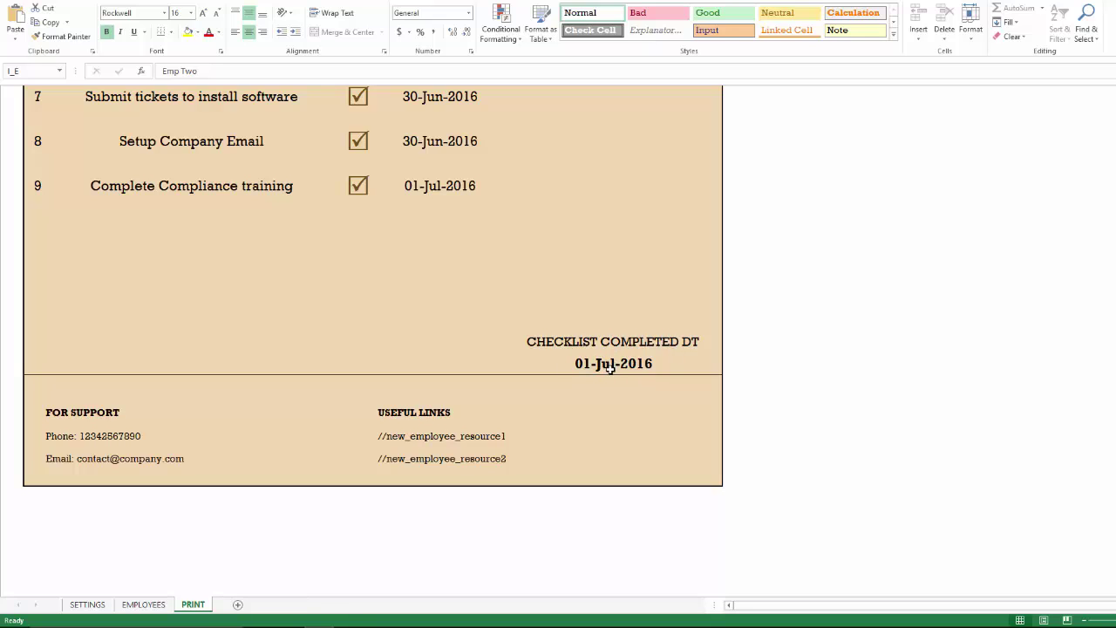
pyautogui.scroll(-1, 267, 372)
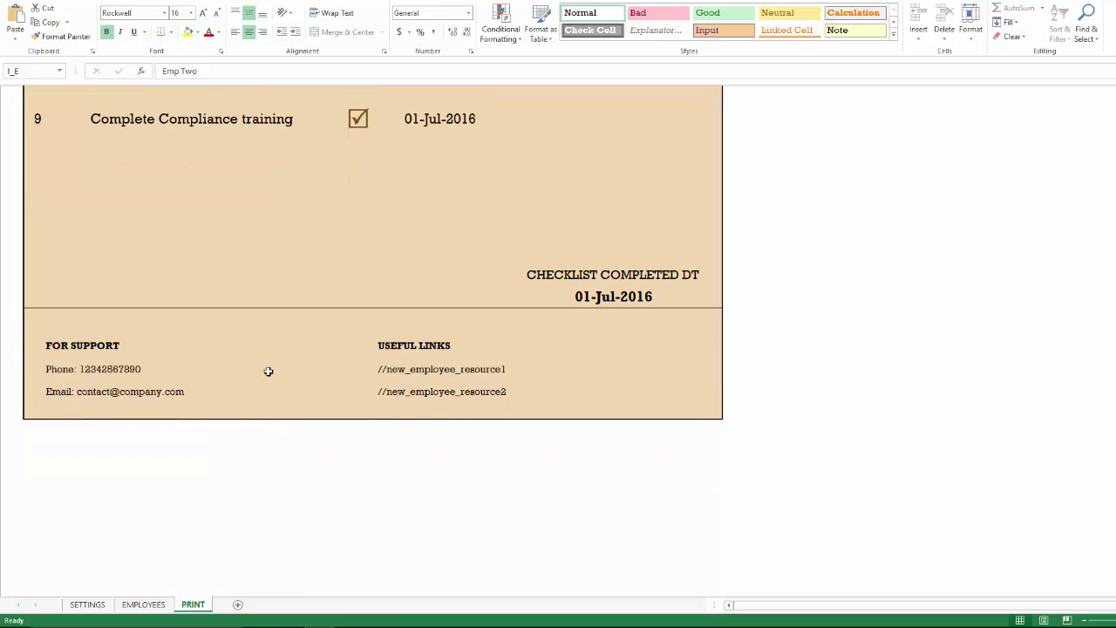
# Step: Examine the FOR SUPPORT and USEFUL LINKS footer cells and the option to clear their contents
pyautogui.moveTo(61, 342); pyautogui.dragTo(497, 392)
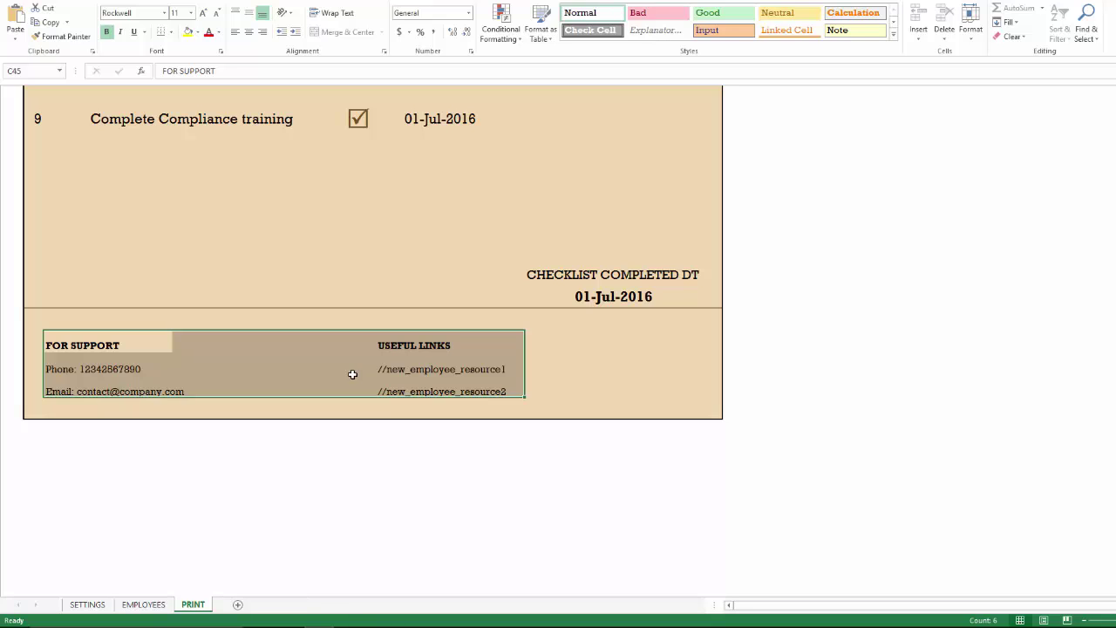
pyautogui.click(102, 371)
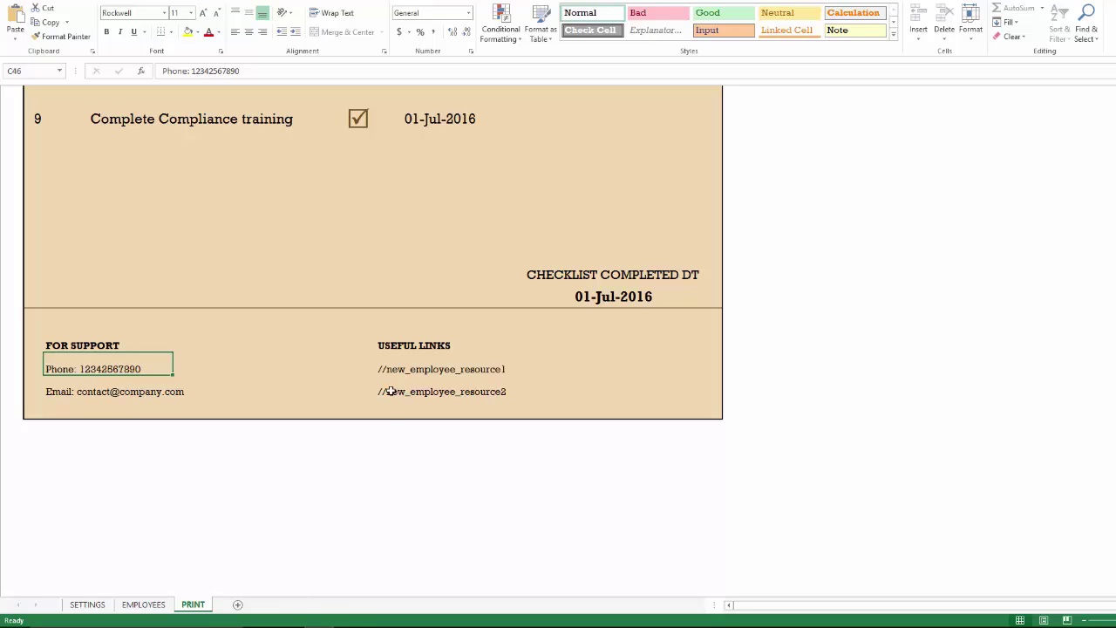
pyautogui.moveTo(82, 346); pyautogui.dragTo(438, 391)
pyautogui.rightClick(439, 392)
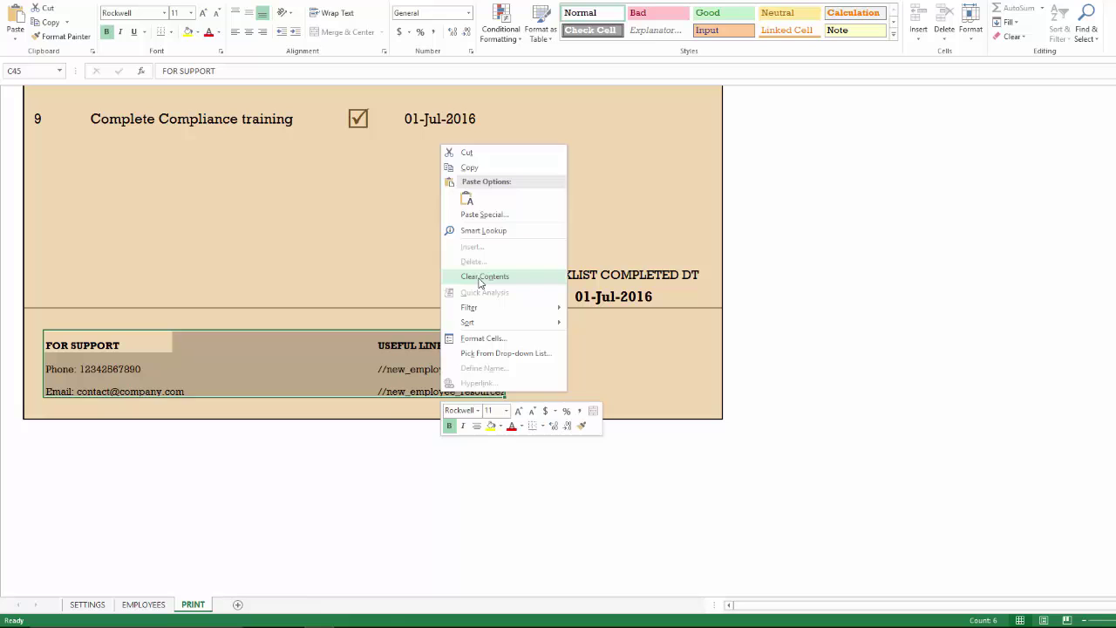
pyautogui.press('Escape')
pyautogui.scroll(5, 277, 350)
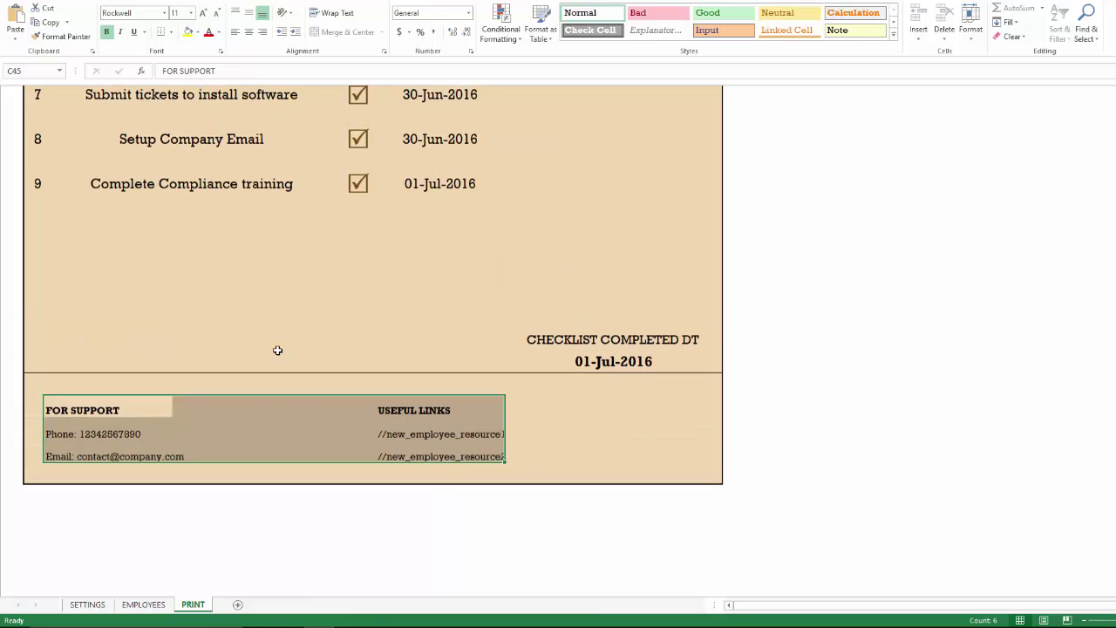
# Step: Check the checklist's print preview and the PDF/XPS export option, and return to the sheet
pyautogui.scroll(2, 277, 350)
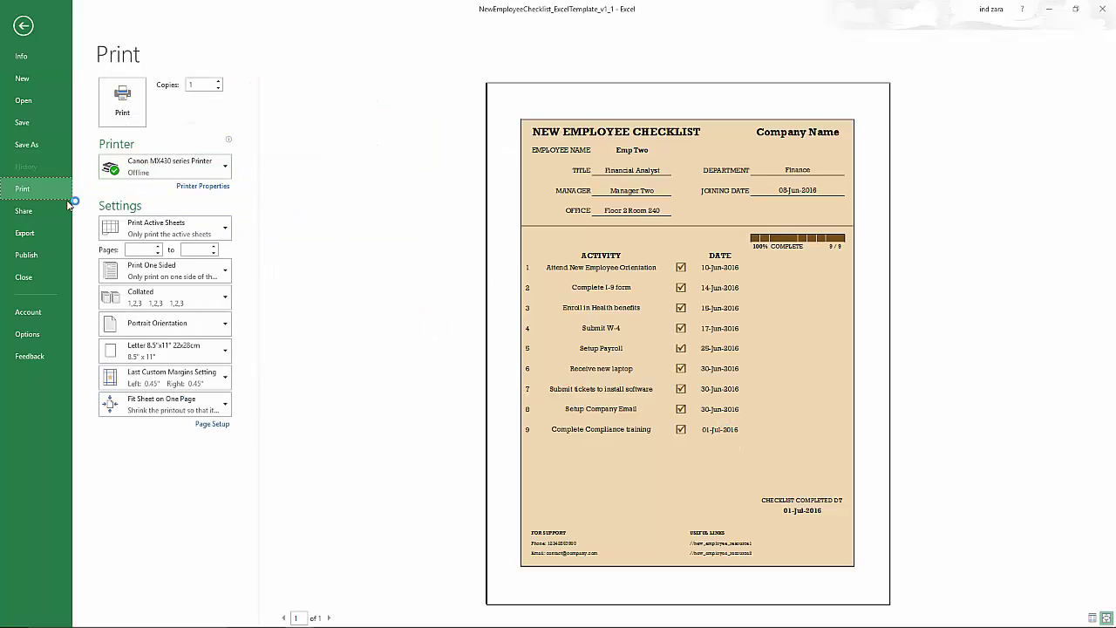
pyautogui.click(55, 236)
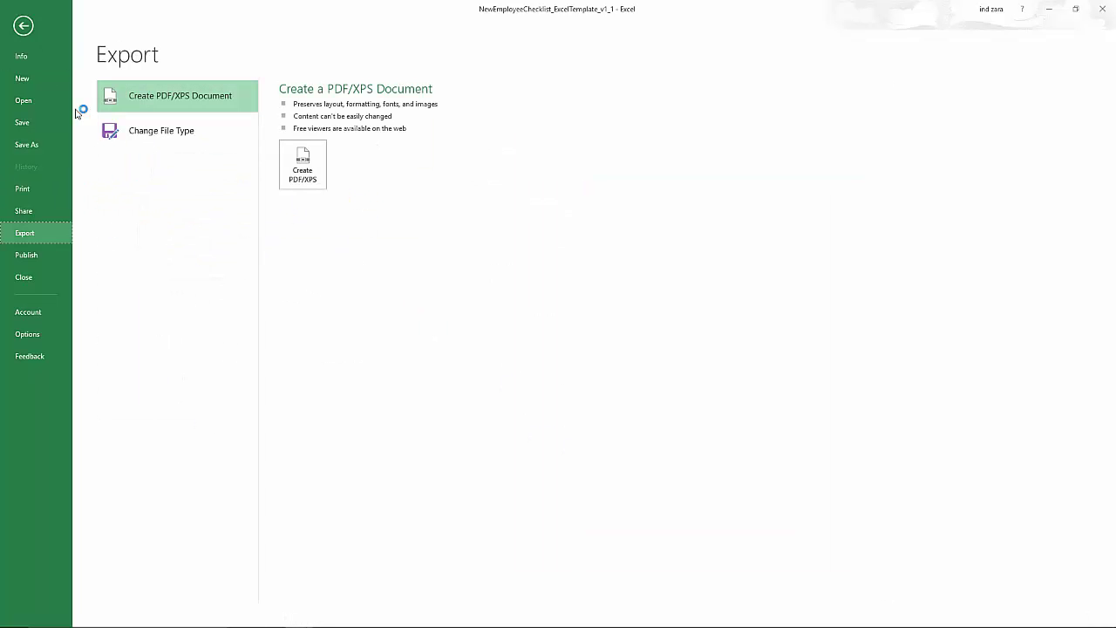
pyautogui.click(32, 29)
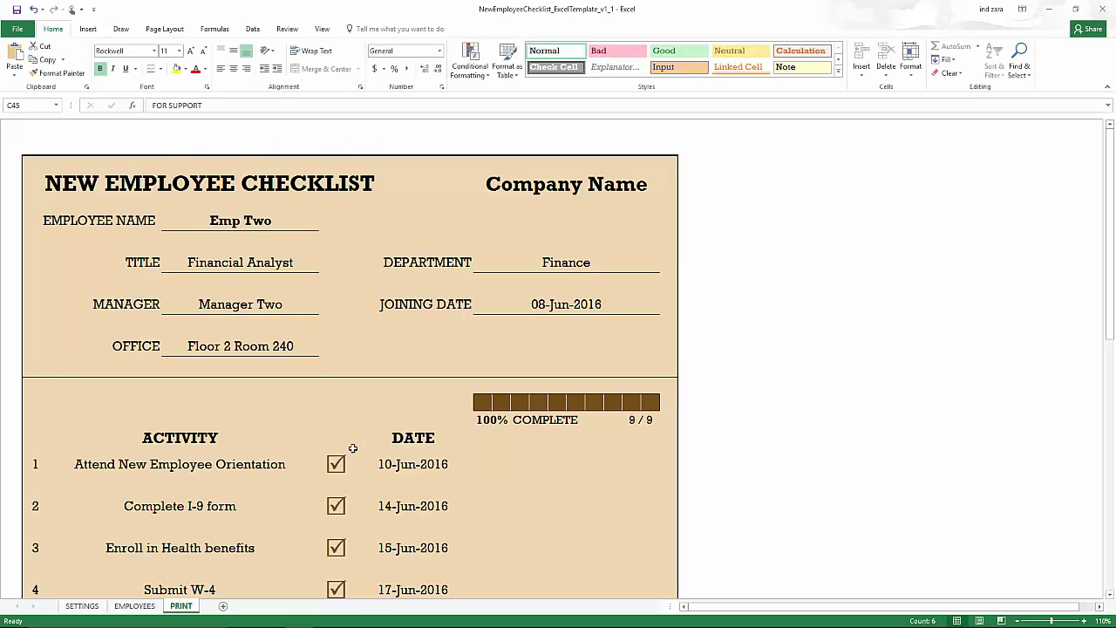
# Step: Set Print Activity Completion Dates to No in the settings and review the checklist from activities to footer
pyautogui.click(82, 606)
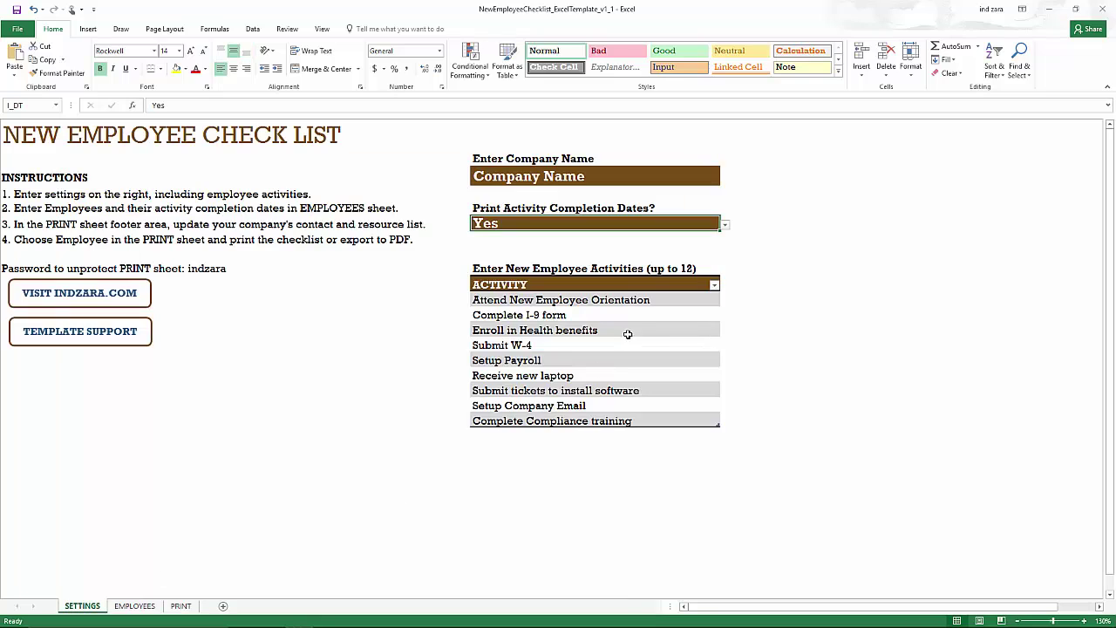
pyautogui.click(725, 225)
pyautogui.click(698, 244)
pyautogui.click(182, 606)
pyautogui.scroll(-2, 339, 340)
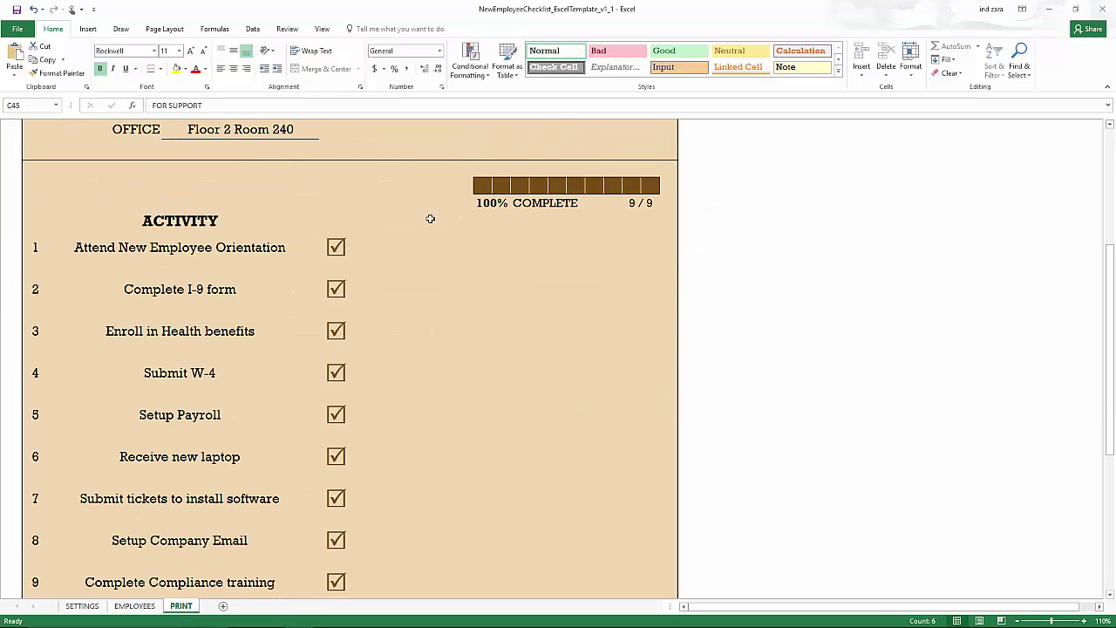
pyautogui.scroll(-3, 411, 331)
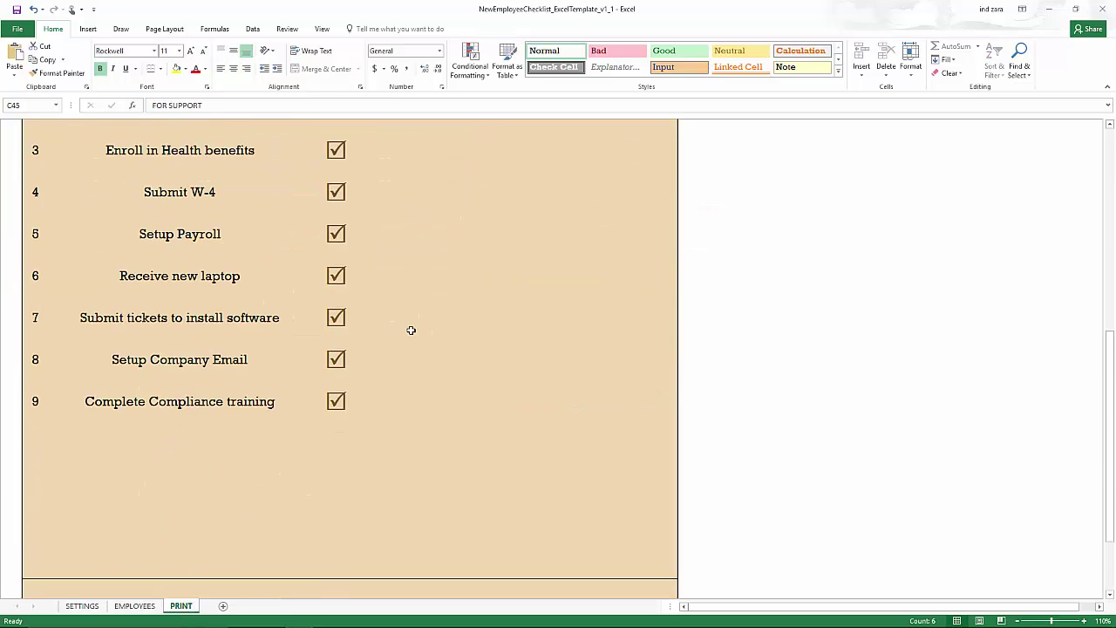
pyautogui.click(621, 394)
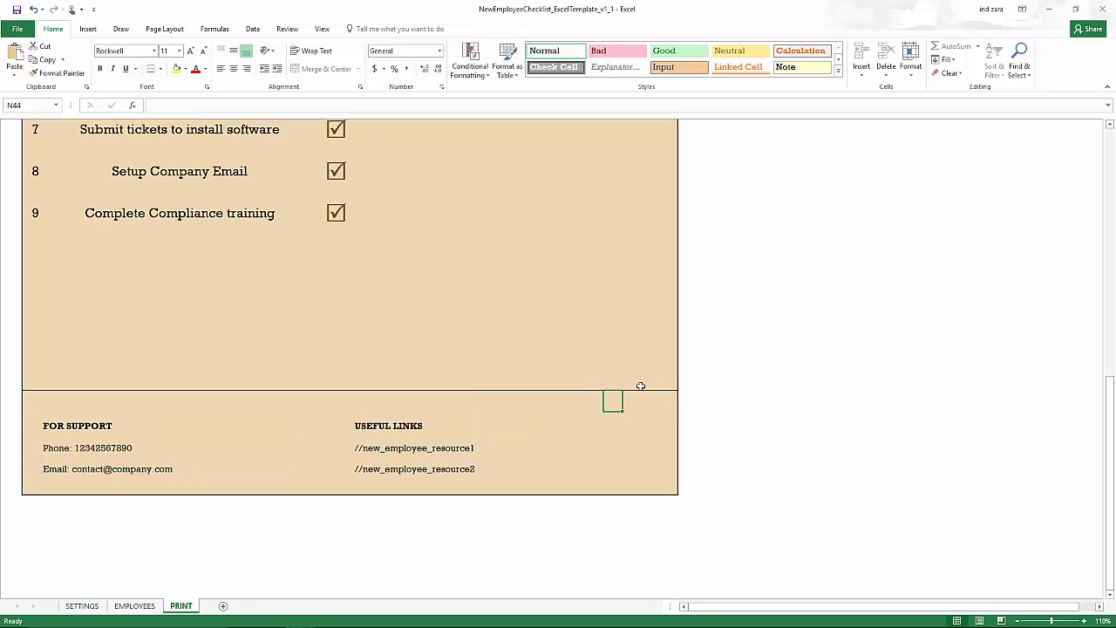
pyautogui.scroll(3, 588, 363)
pyautogui.scroll(3, 588, 362)
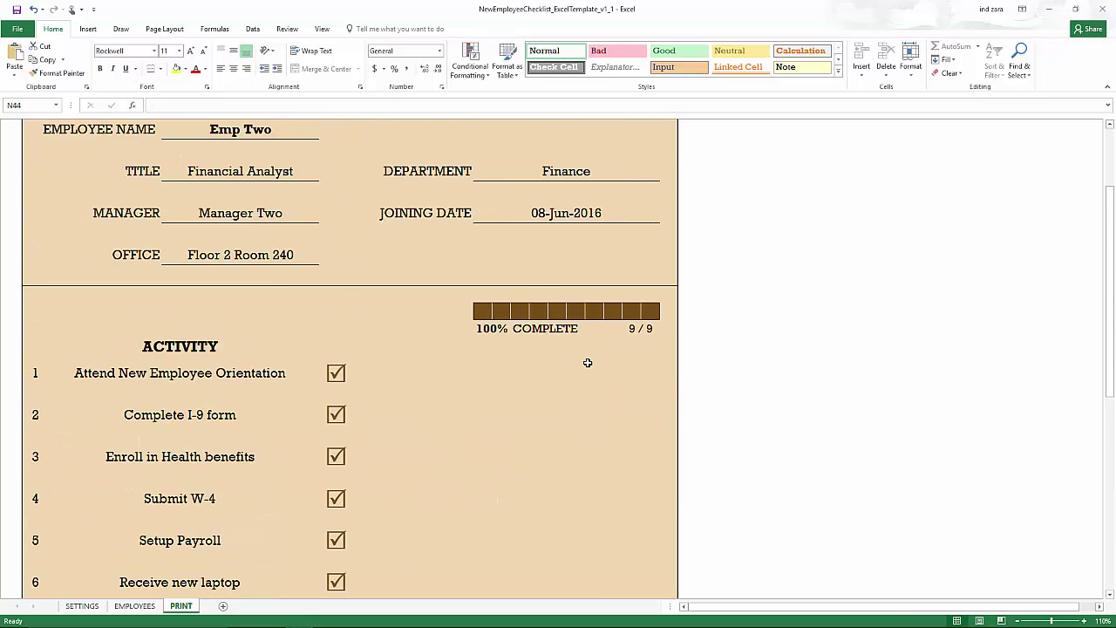
# Step: Set Print Activity Completion Dates back to Yes and show the checklist
pyautogui.click(87, 606)
pyautogui.click(724, 228)
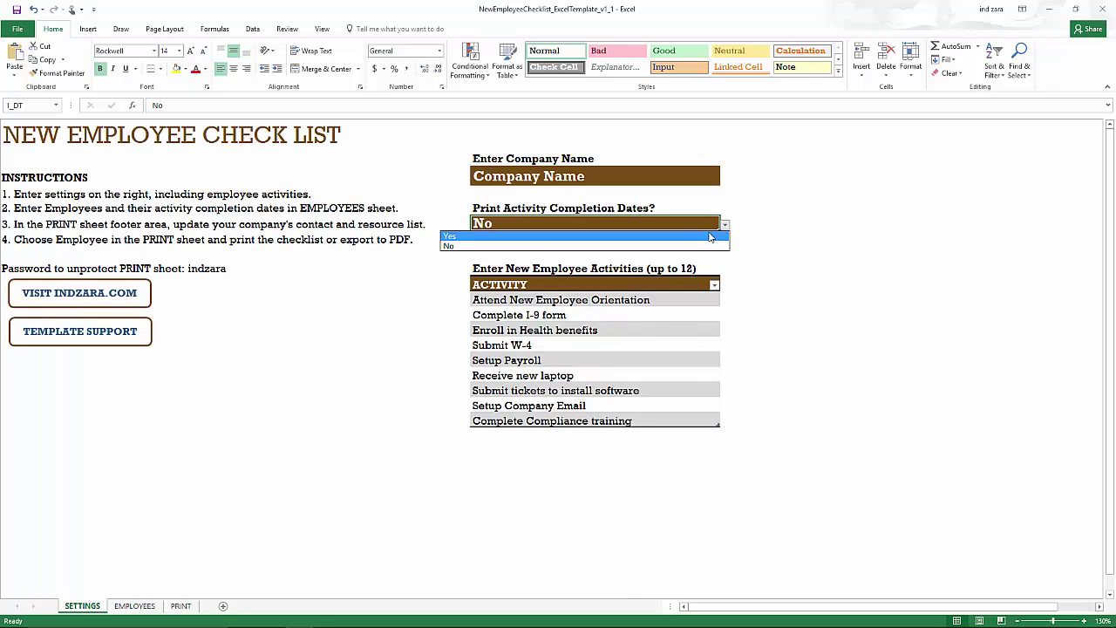
pyautogui.click(488, 235)
pyautogui.click(183, 605)
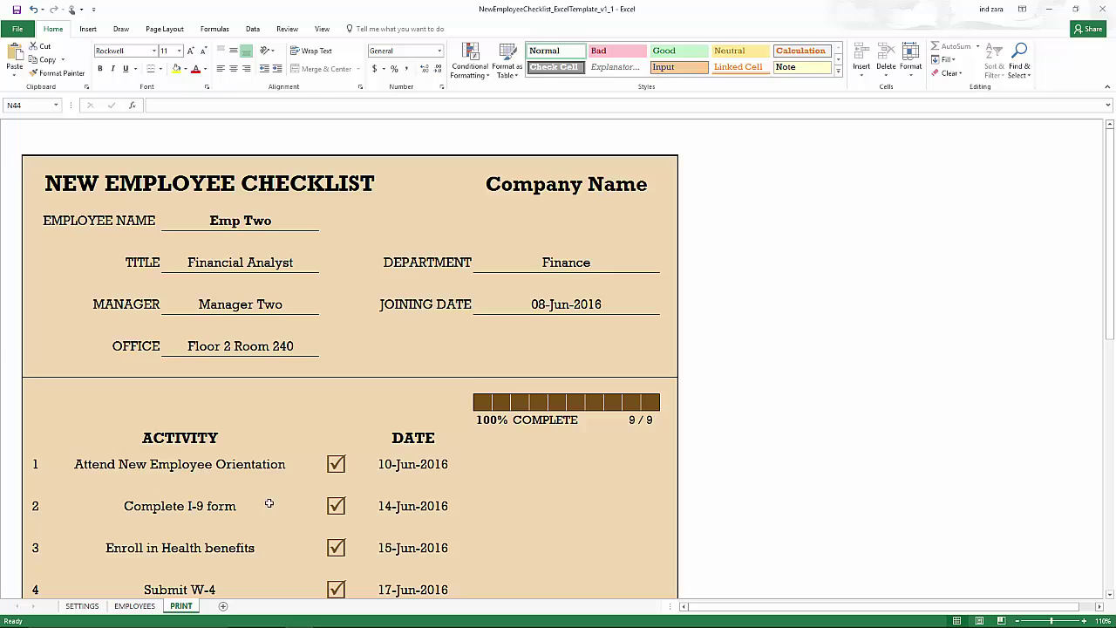
# Step: Add a new employee named "Emp four" in the first empty row below the employee data
pyautogui.click(146, 608)
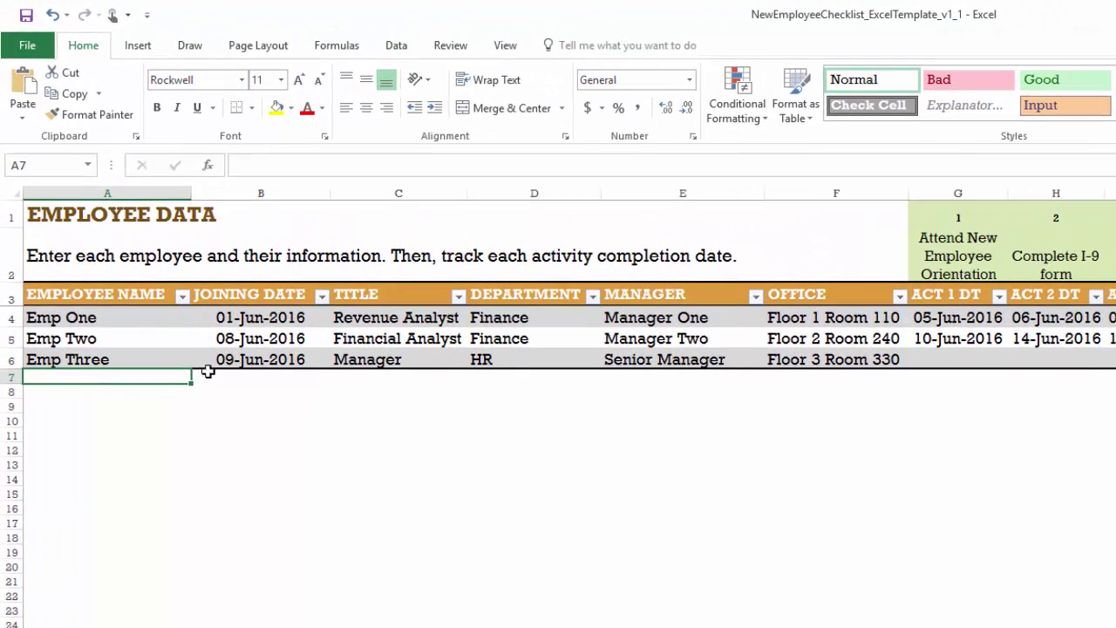
pyautogui.write('Emp')
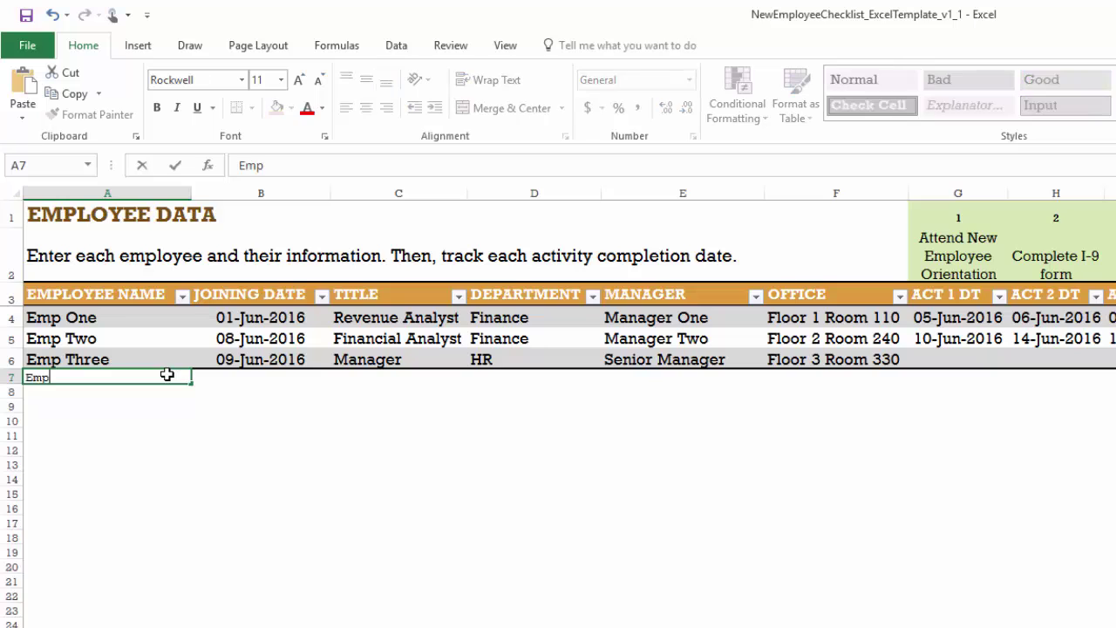
pyautogui.write(' four')
pyautogui.press('Tab')
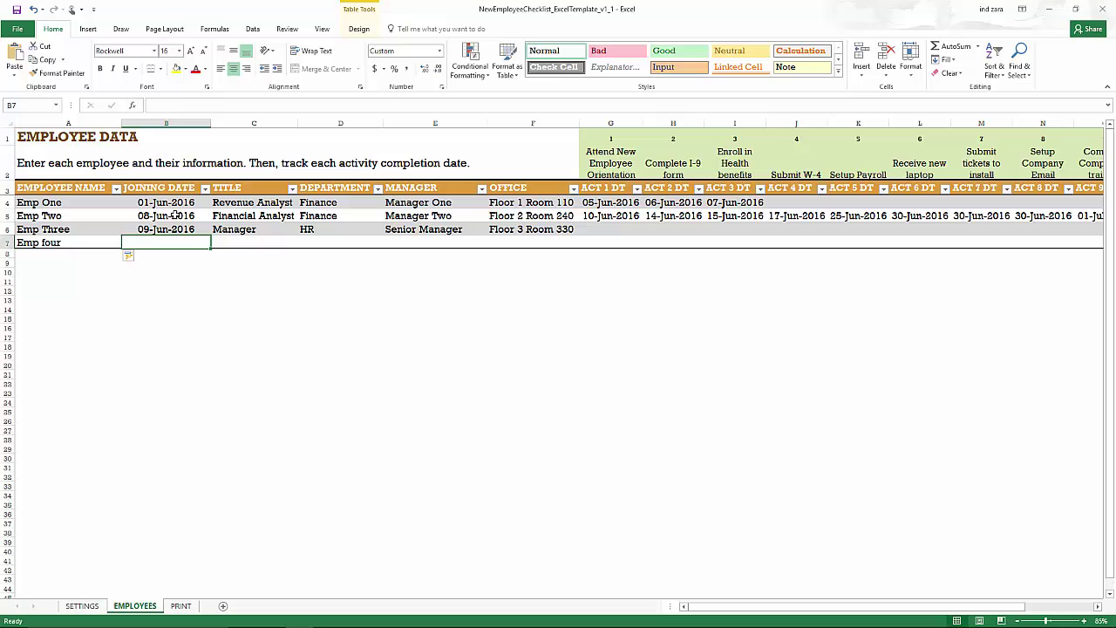
# Step: Set the checklist's employee to Emp four and review its details, activity checkboxes and progress bar
pyautogui.click(180, 605)
pyautogui.click(254, 213)
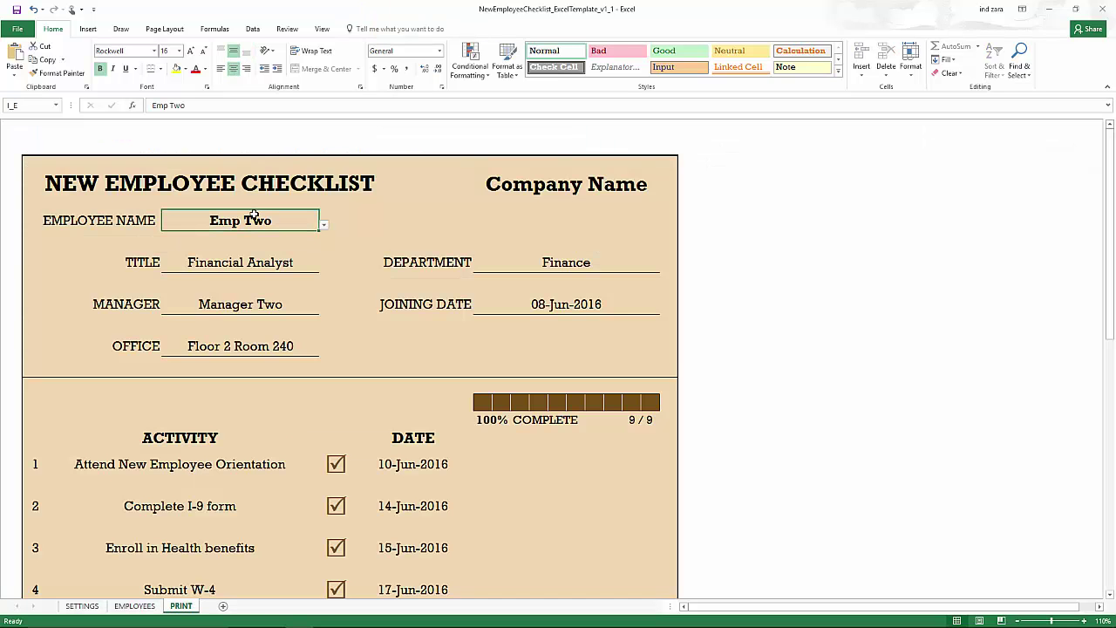
pyautogui.click(323, 225)
pyautogui.click(307, 260)
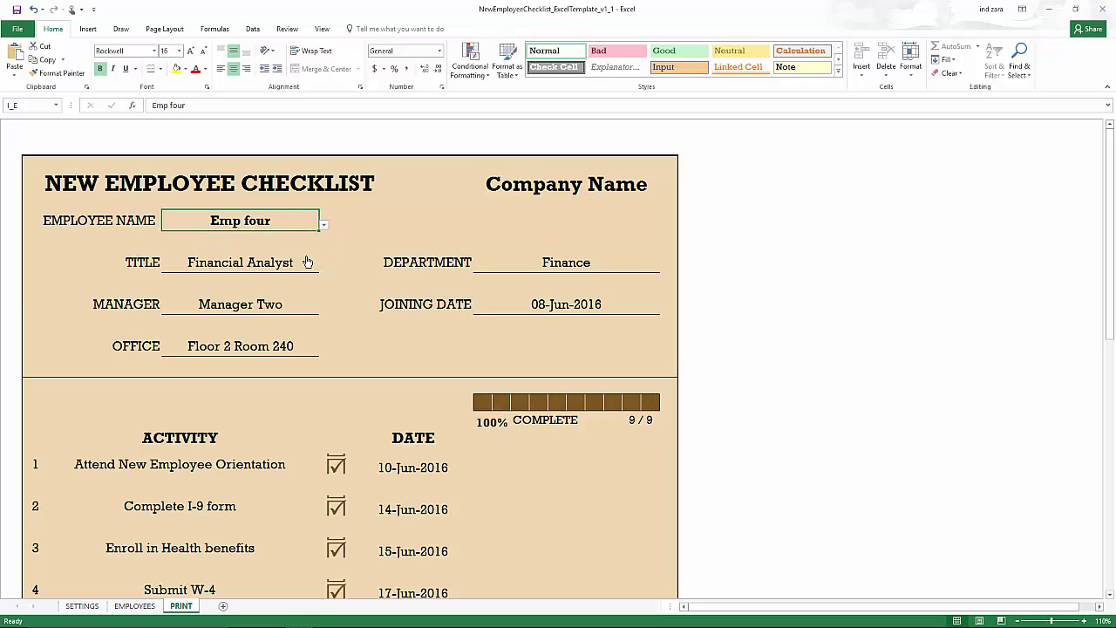
pyautogui.scroll(-1, 307, 320)
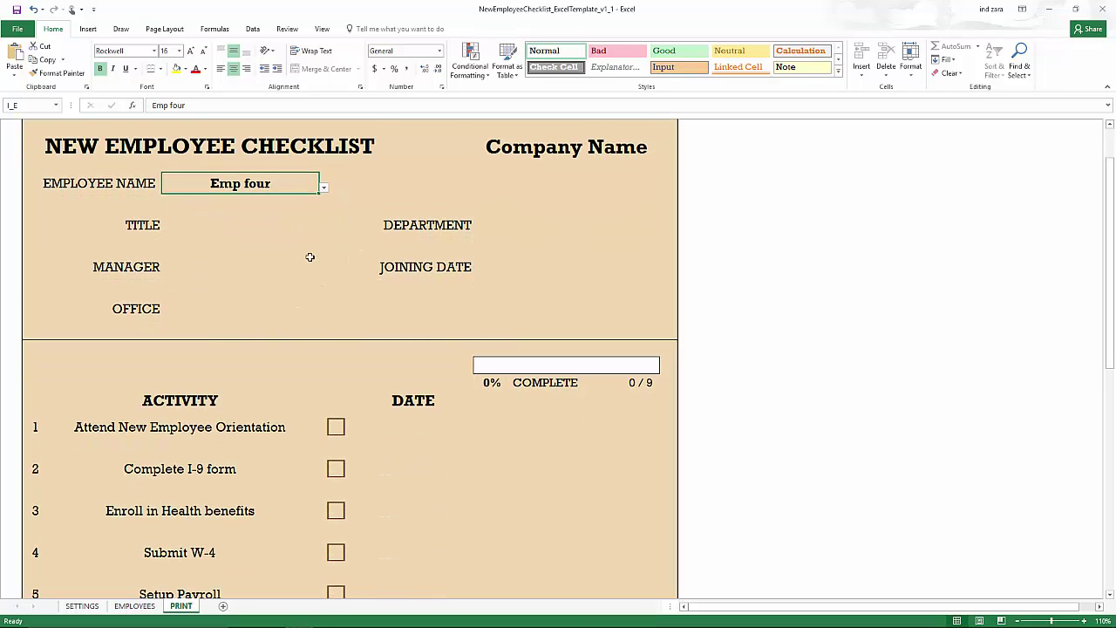
pyautogui.scroll(-1, 376, 299)
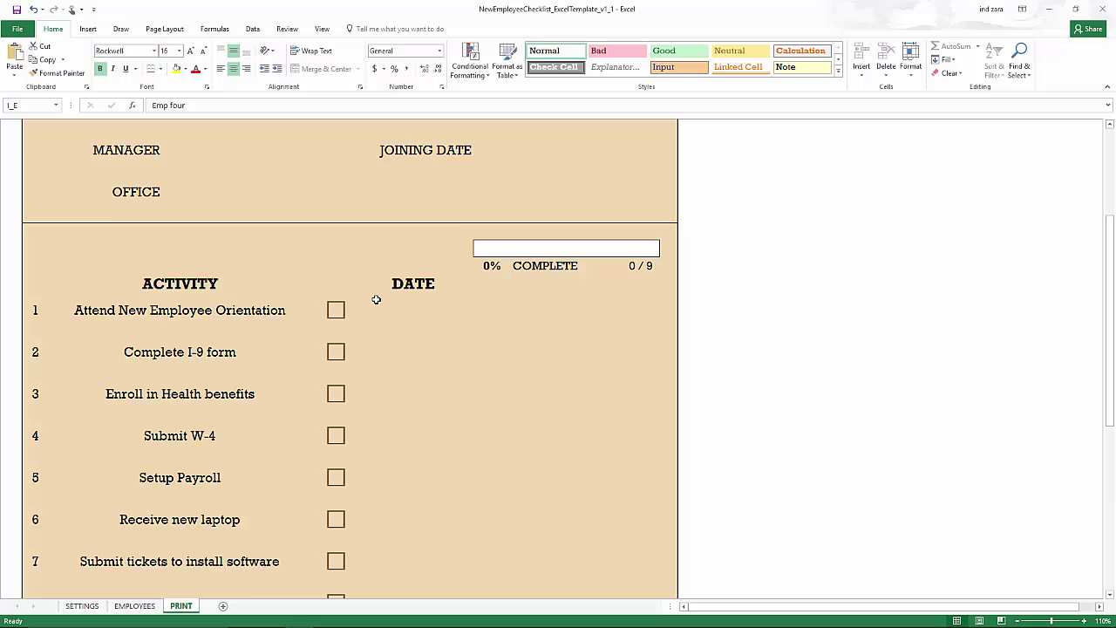
pyautogui.scroll(-2, 374, 296)
pyautogui.scroll(2, 381, 370)
pyautogui.scroll(1, 381, 370)
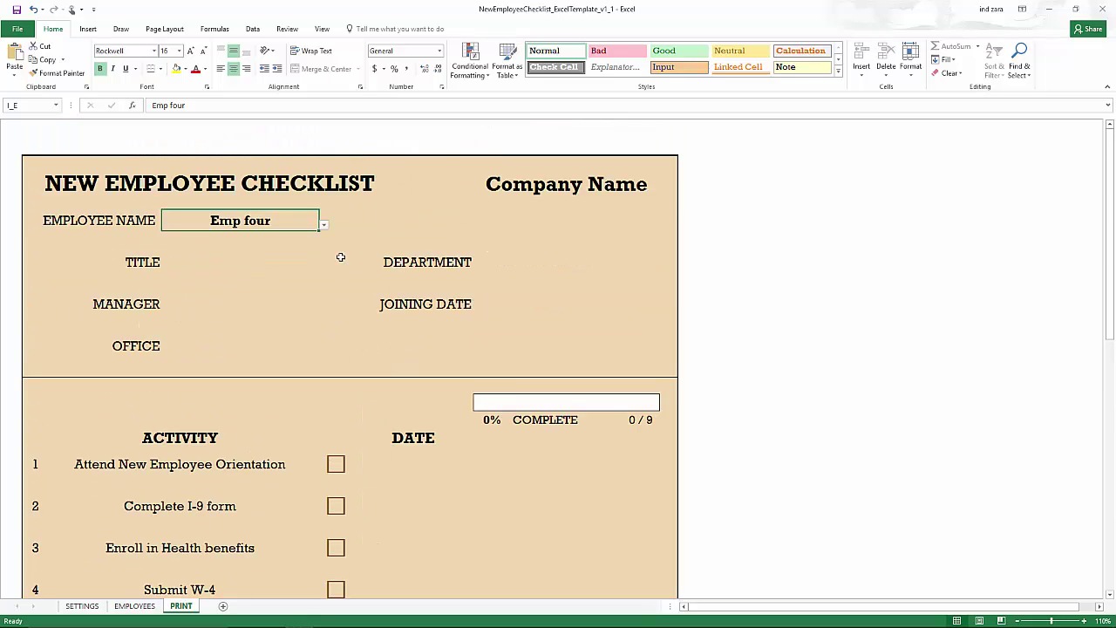
# Step: Switch the checklist's employee back to Emp Two and check the details and activities
pyautogui.click(323, 226)
pyautogui.click(301, 244)
pyautogui.scroll(-1, 407, 349)
pyautogui.scroll(1, 407, 348)
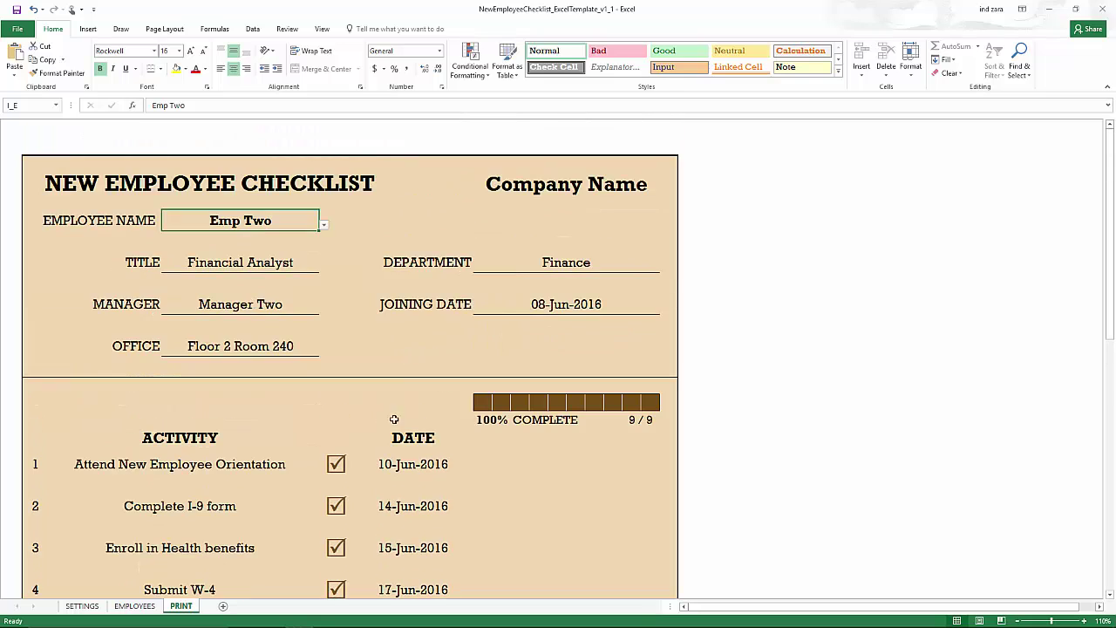